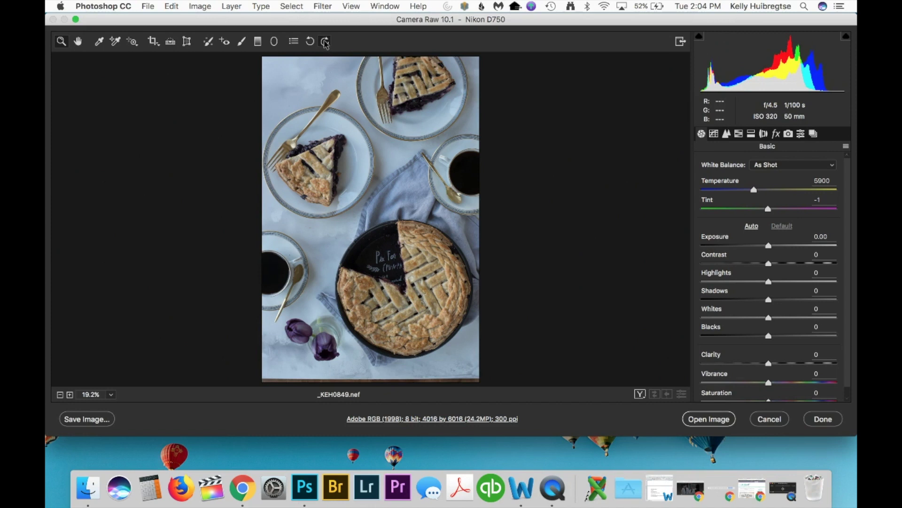
Rotate the pie photo by 180 degrees and apply the automatic tone adjustments
click(325, 41)
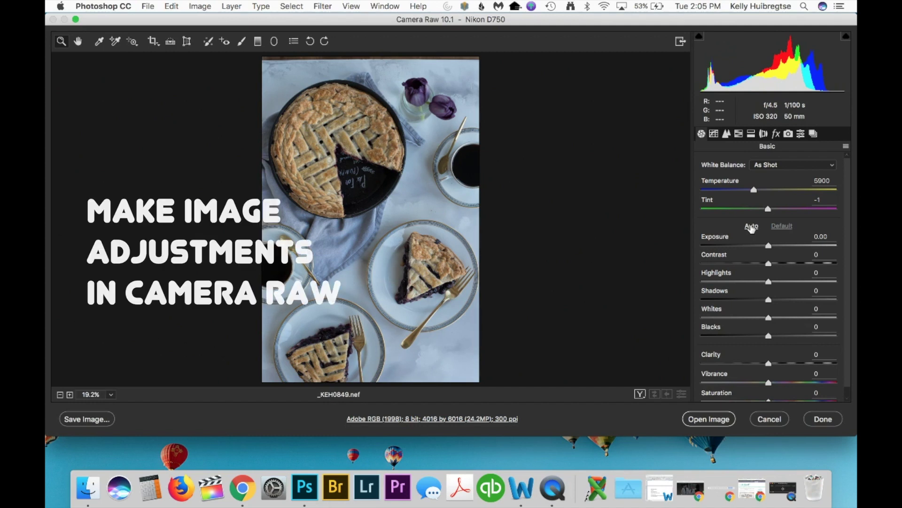
click(751, 226)
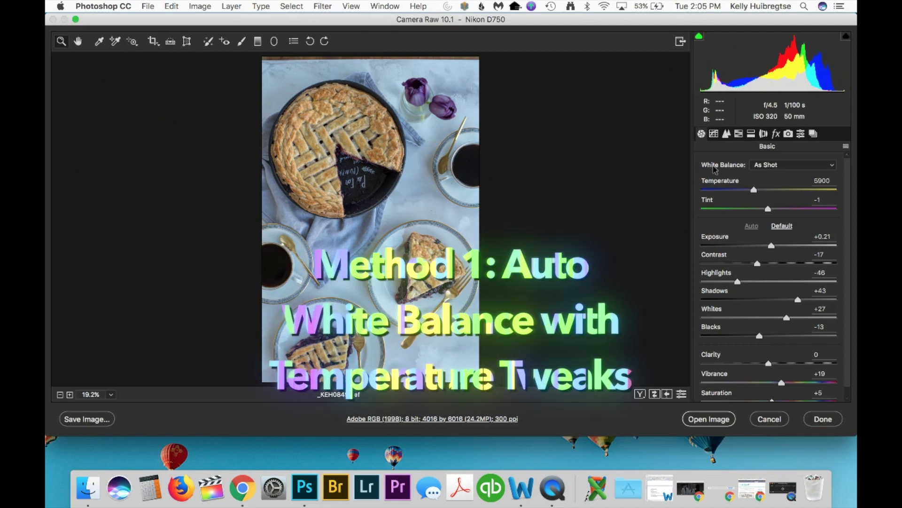
Set the white balance to Auto and warm the photo to a temperature of 8400
click(773, 166)
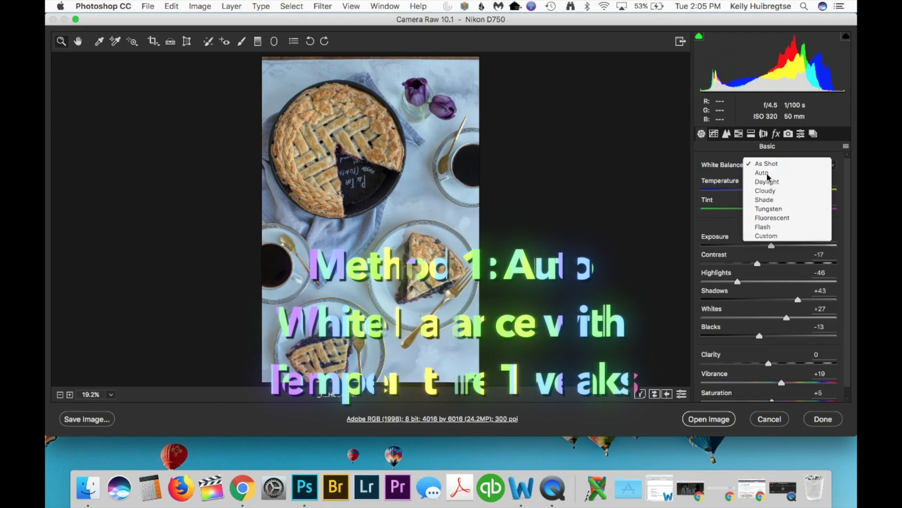
click(767, 174)
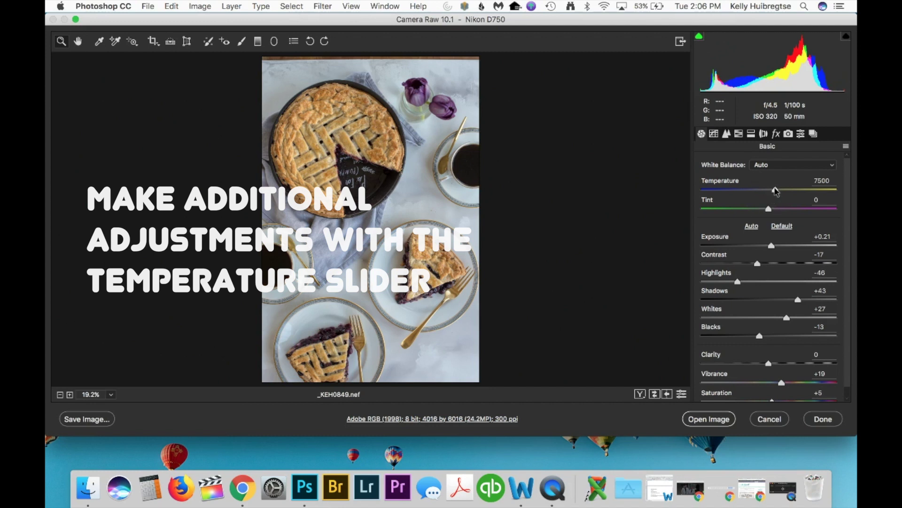
drag(775, 189, 771, 212)
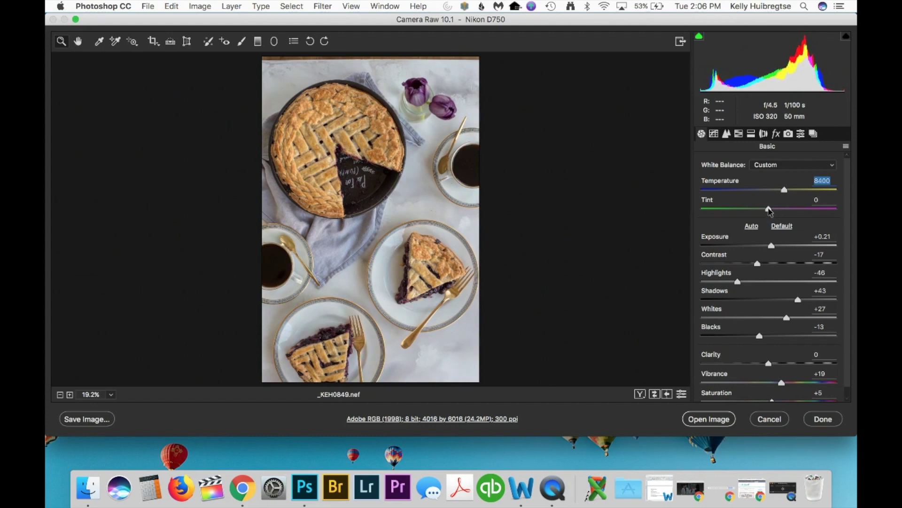
Try a tint of +5 on the photo and reset the tint to its default
click(769, 211)
drag(770, 209, 772, 209)
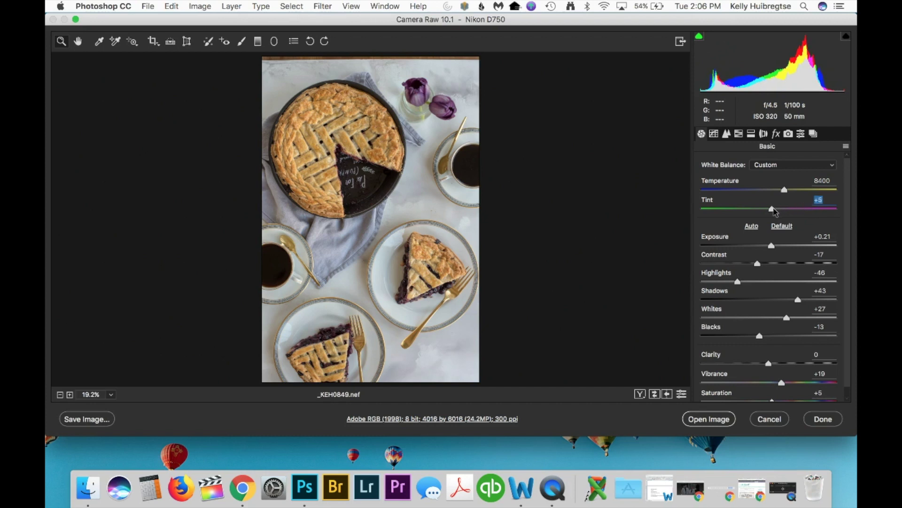
double_click(772, 209)
Lower the saturation of the Blues to -60 in the HSL adjustments
click(741, 134)
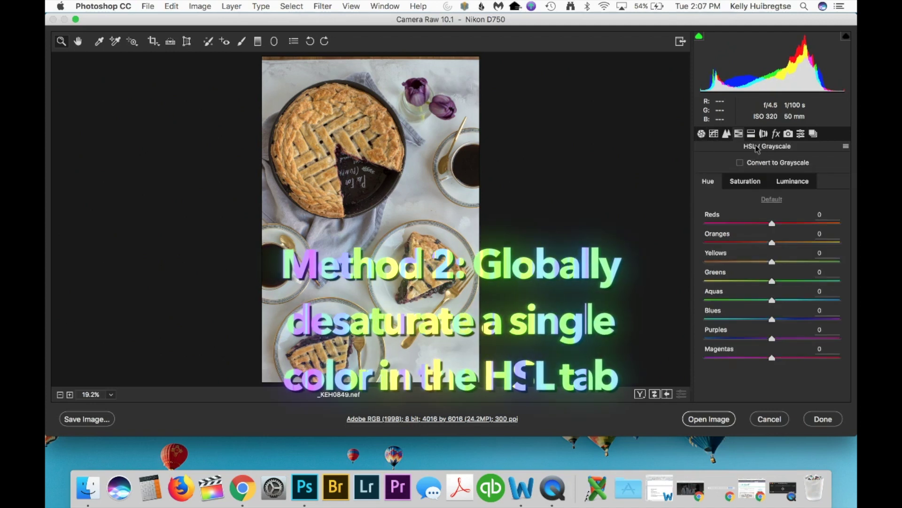
click(746, 181)
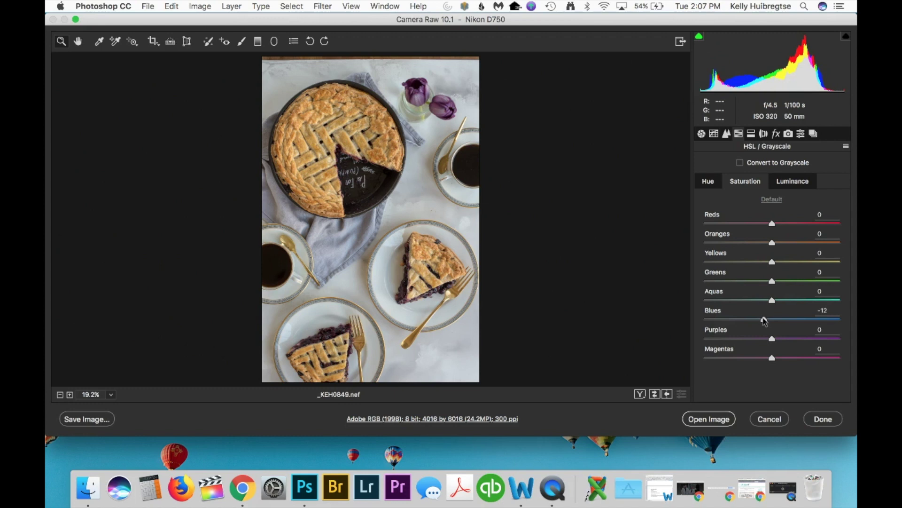
click(765, 320)
text(0)
drag(773, 320, 734, 321)
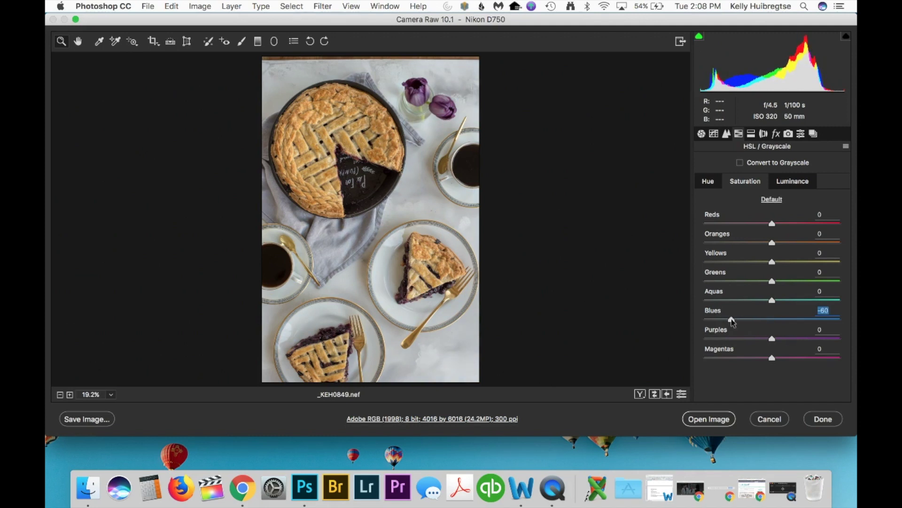
Undo and redo the Blues desaturation repeatedly to compare the photo with and without it
key(super+z)
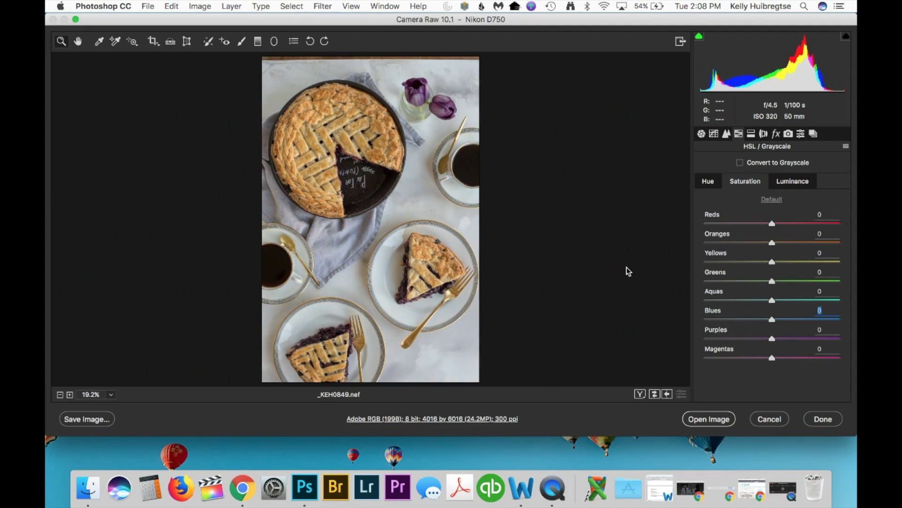
key(super+z)
key(super+z)
key(super+z)
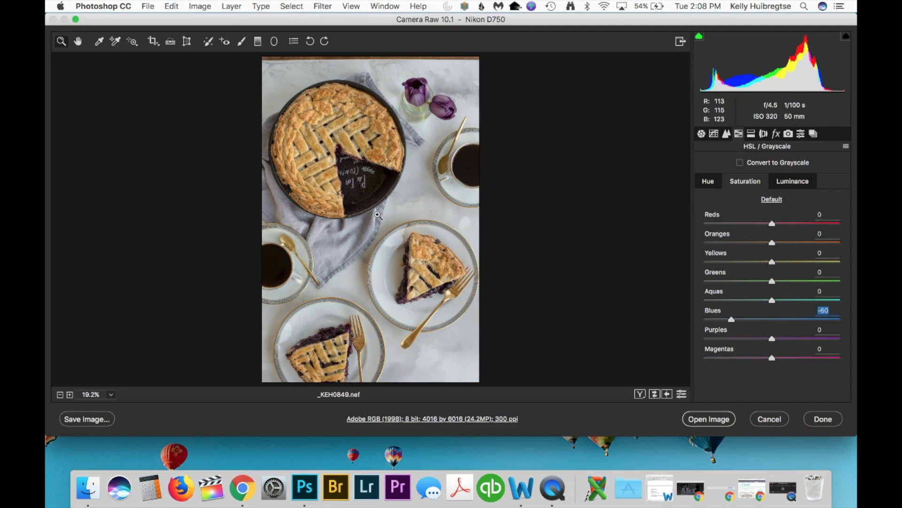
key(super+z)
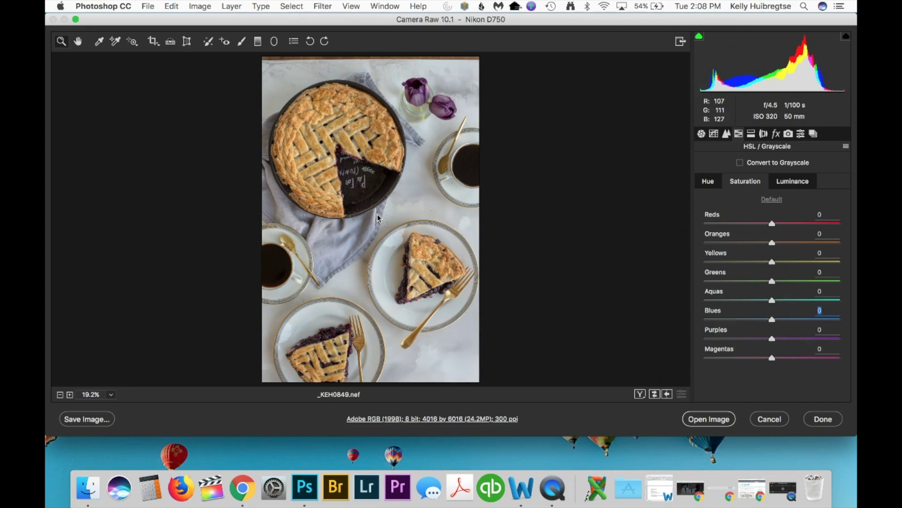
key(super+z)
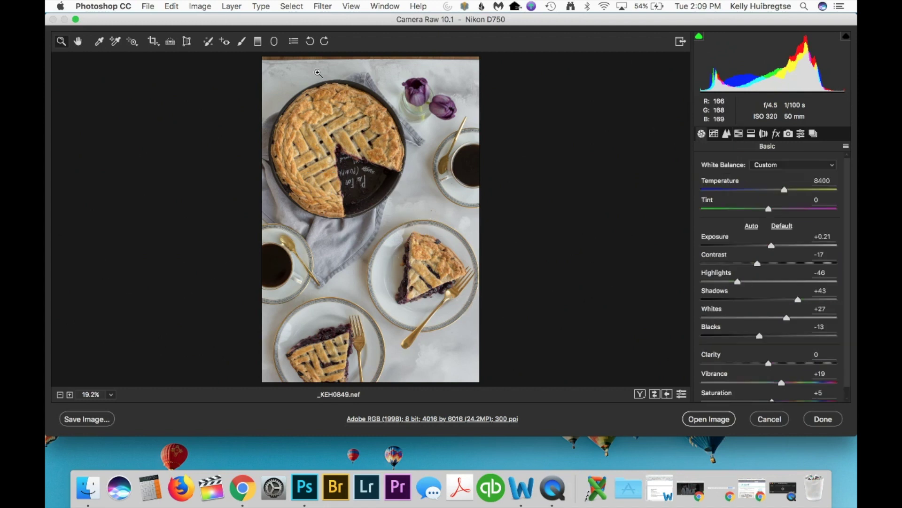
Brighten the marble background with an Adjustment Brush set to +0.55 exposure, painting from the photo's upper edge
click(241, 43)
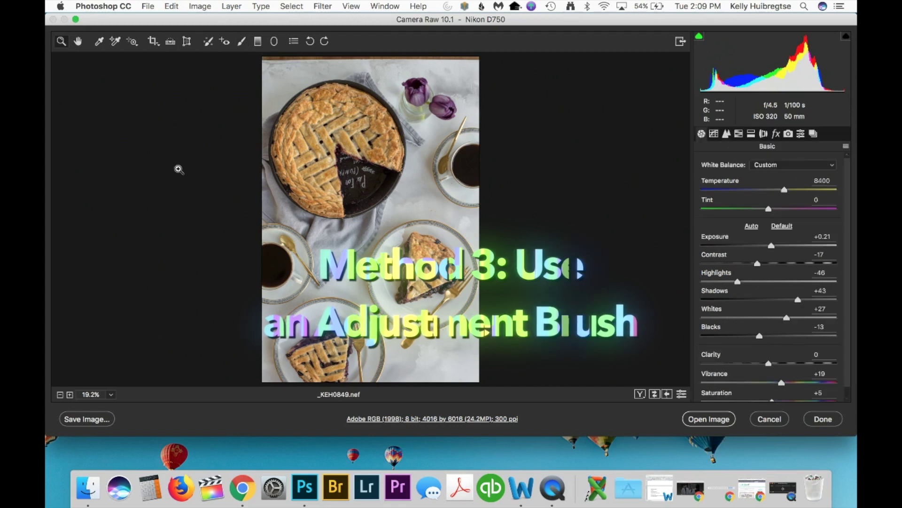
click(61, 41)
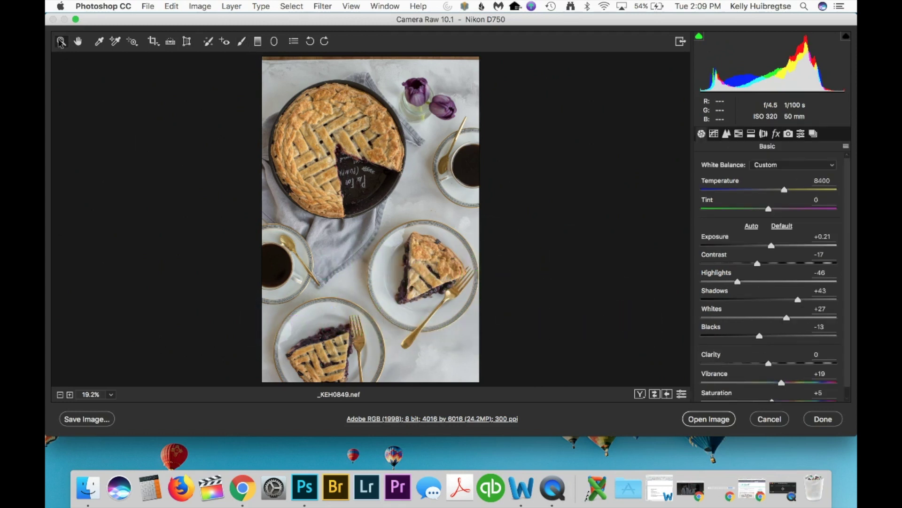
click(242, 42)
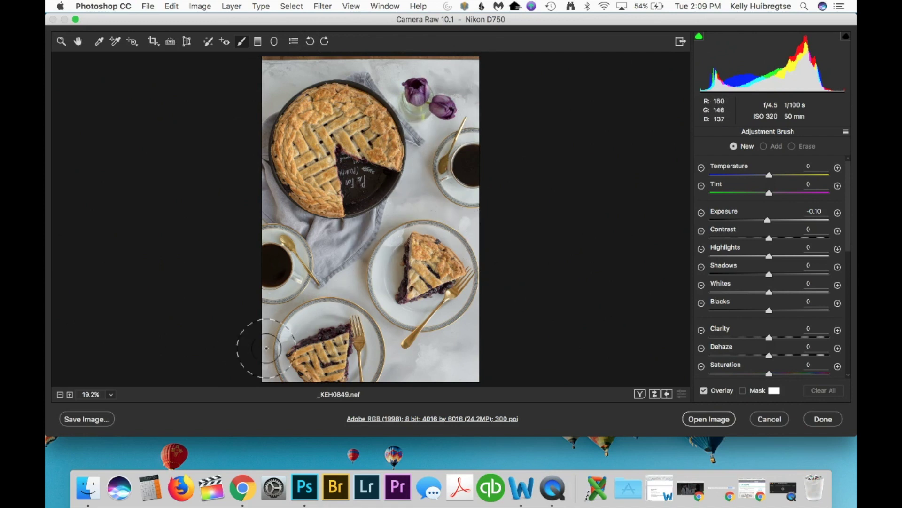
drag(771, 220, 779, 220)
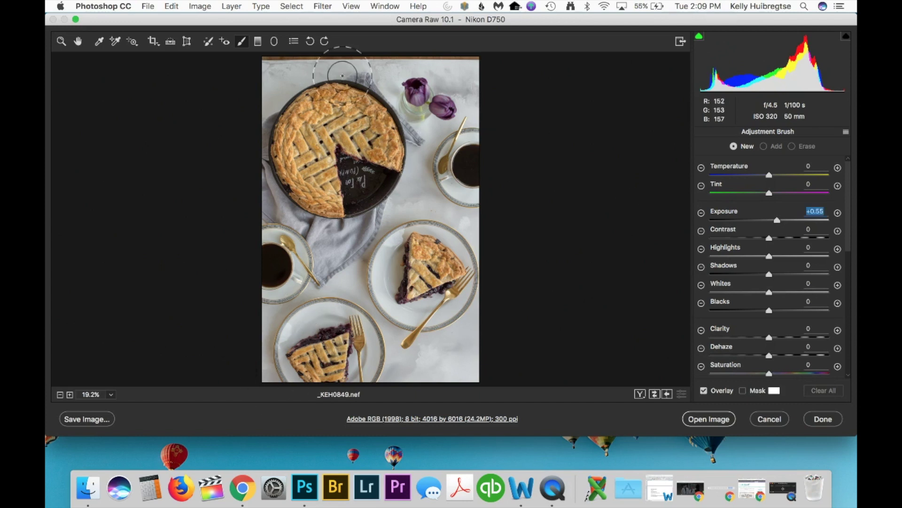
mouse_move(332, 57)
mouse_down()
mouse_move(278, 77)
mouse_move(272, 282)
mouse_move(252, 363)
mouse_move(270, 407)
mouse_up()
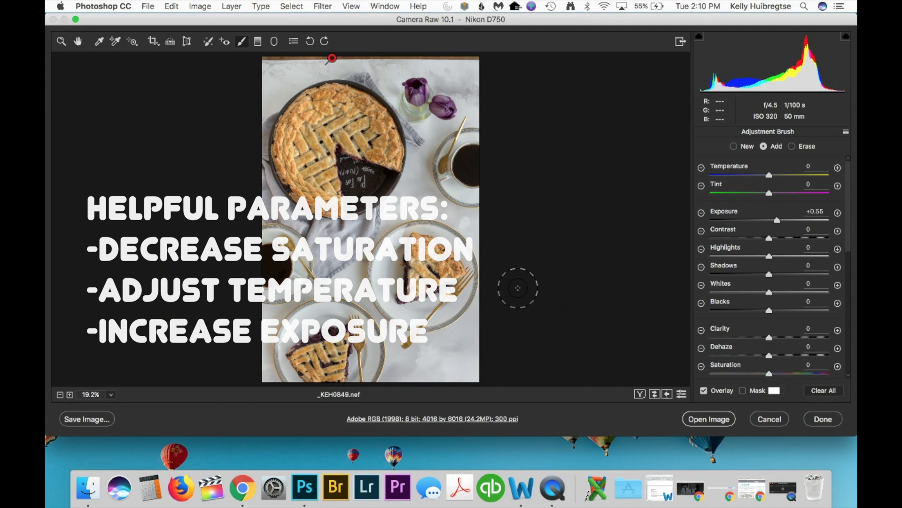
Paint a new small-brush adjustment with temperature +11 on the plate beside the pie slice's filling, and delete its pin
click(734, 147)
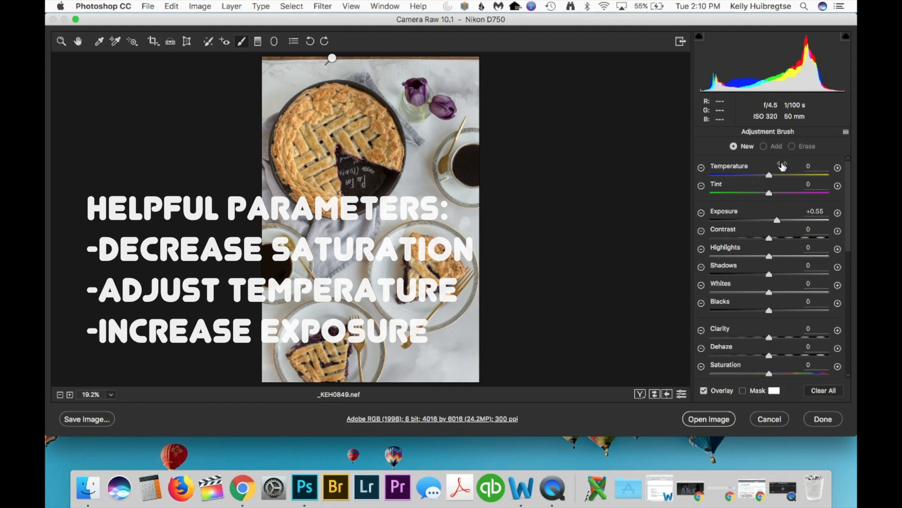
key(super+equal)
key(super+equal)
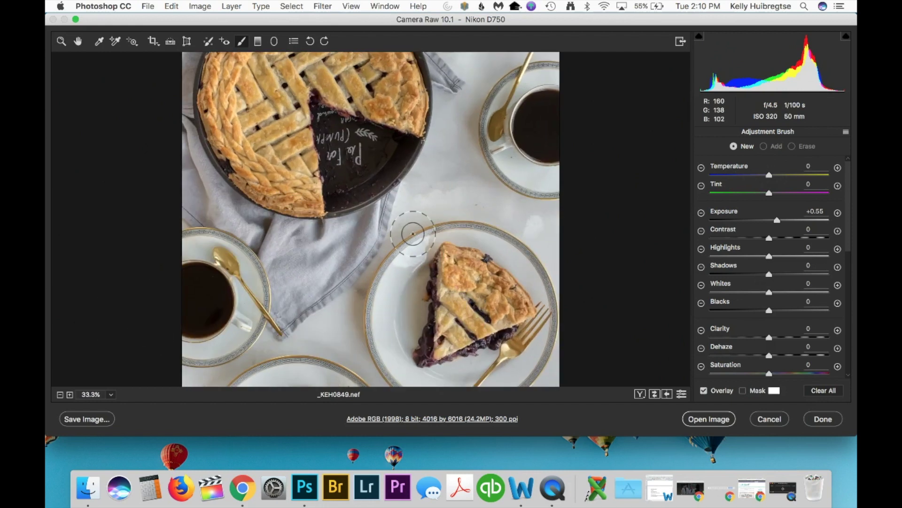
scroll(404, 263, down, 3)
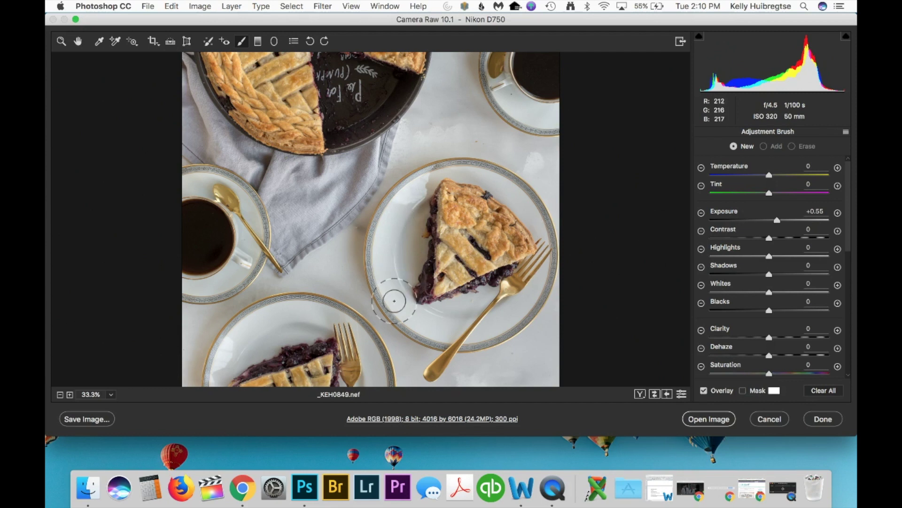
double_click(770, 174)
drag(769, 175, 776, 175)
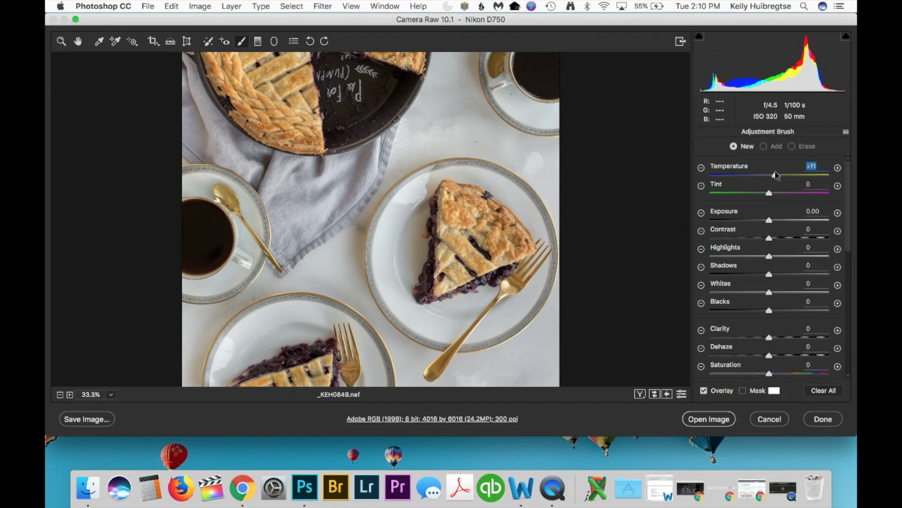
key(bracketleft)
key(bracketleft)
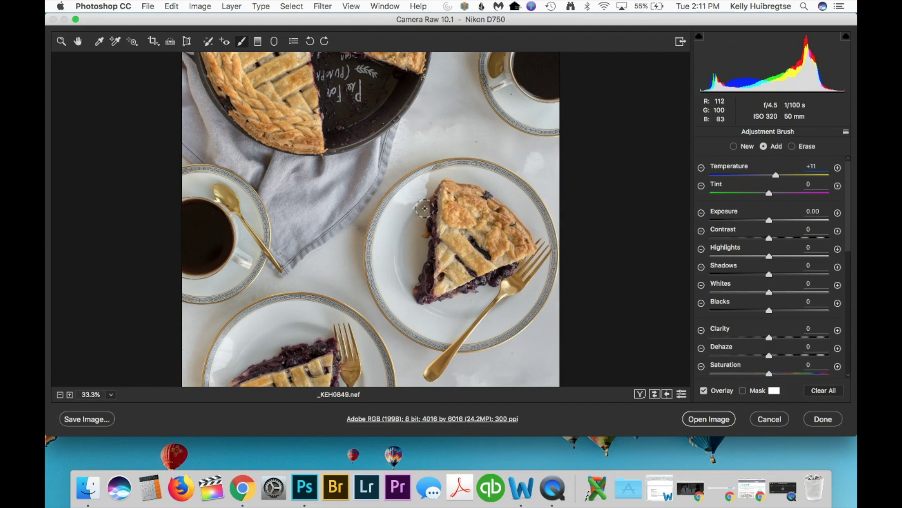
mouse_move(432, 200)
mouse_down()
mouse_move(402, 279)
mouse_move(410, 292)
mouse_up()
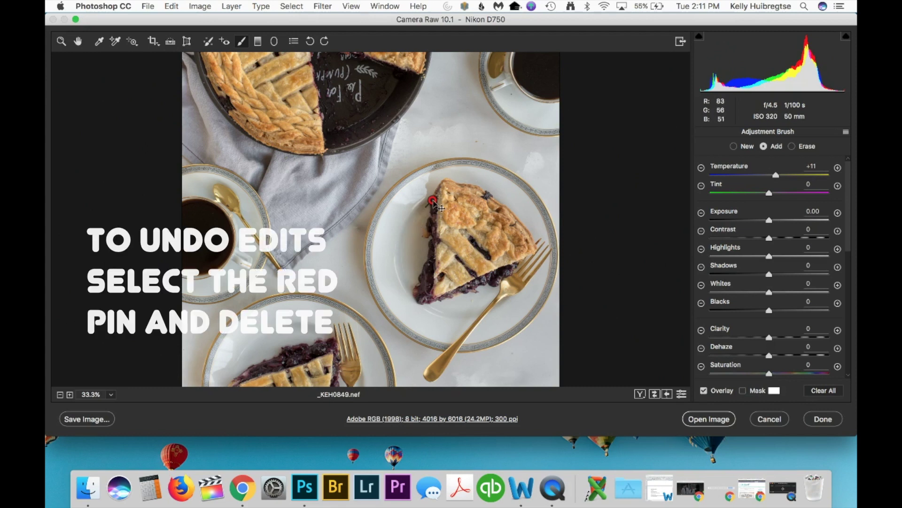
key(Delete)
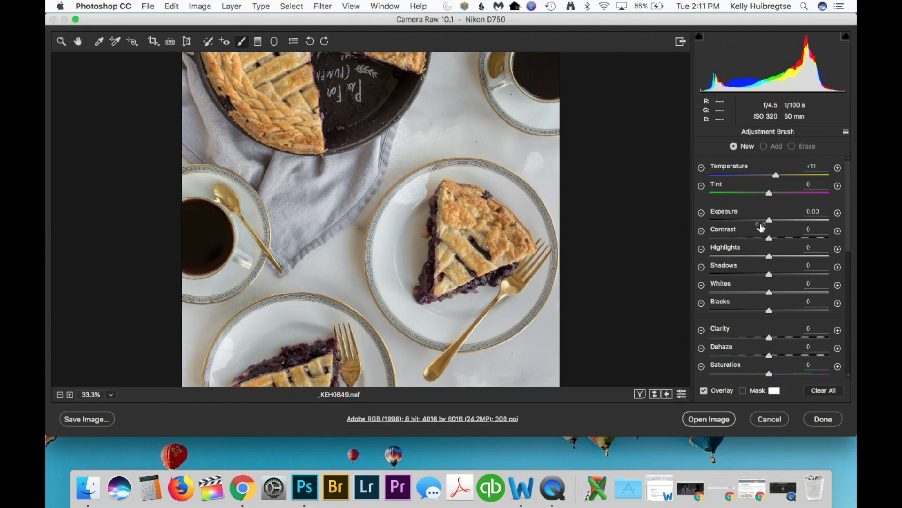
Paint a new brush adjustment with saturation -32 on the plate beside the pie slice's berry filling
click(815, 166)
scroll(793, 169, down, 3)
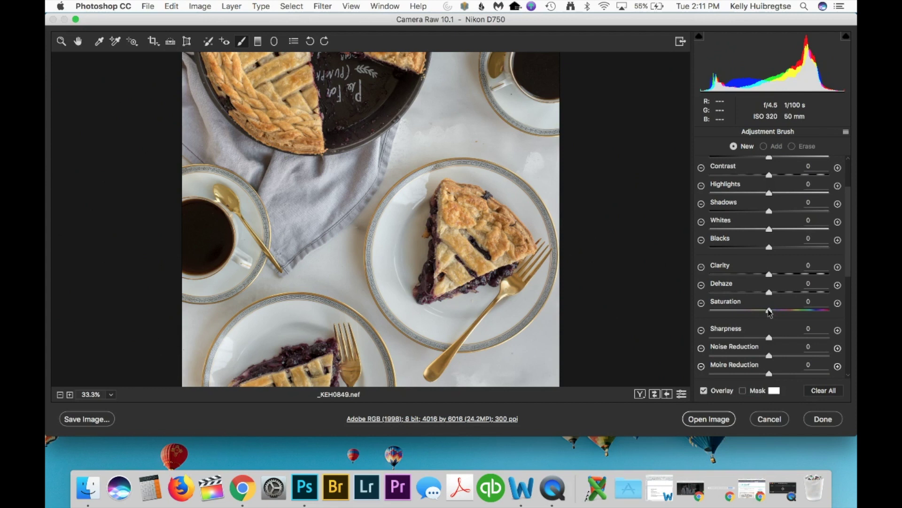
drag(769, 310, 749, 312)
mouse_move(420, 210)
mouse_down()
mouse_move(396, 246)
mouse_move(423, 196)
mouse_move(420, 203)
mouse_up()
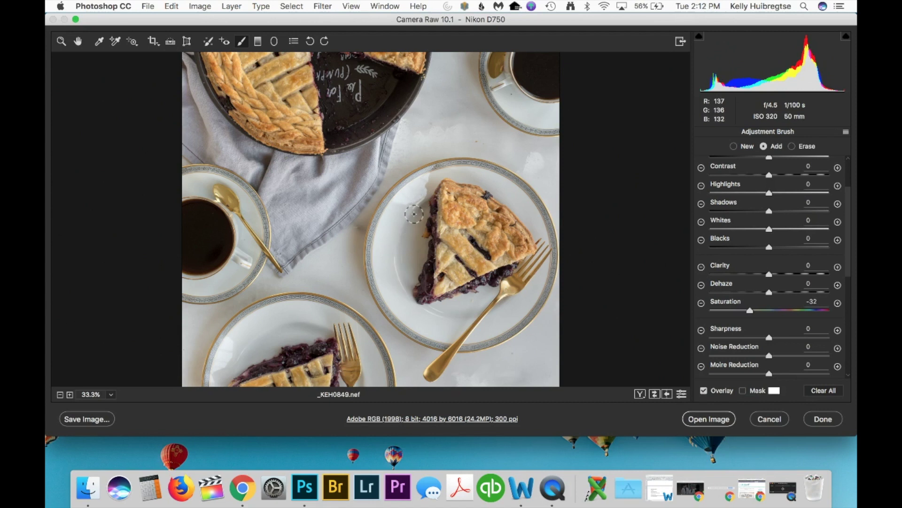
Refine the brush adjustment beside the pie slice to saturation -55, blacks +11 and exposure +0.10
drag(751, 312, 733, 314)
click(736, 312)
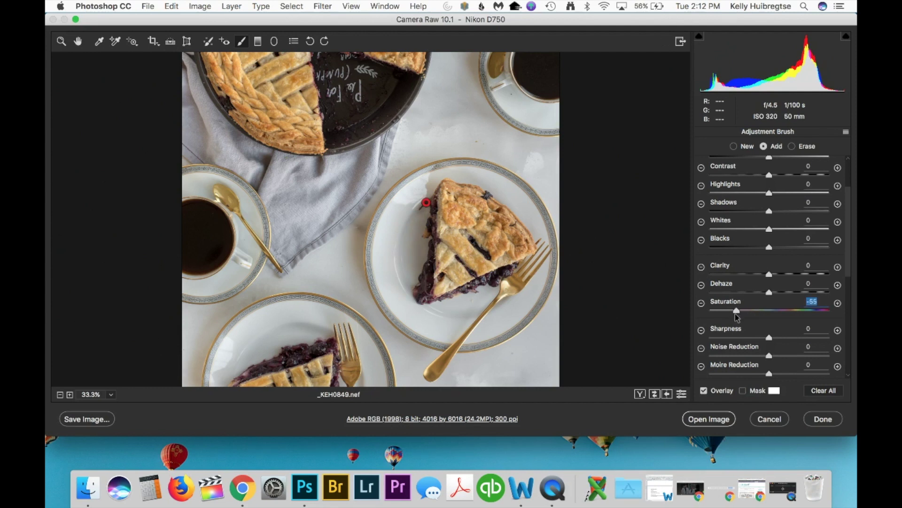
drag(771, 250, 778, 250)
scroll(768, 195, up, 2)
drag(769, 193, 770, 194)
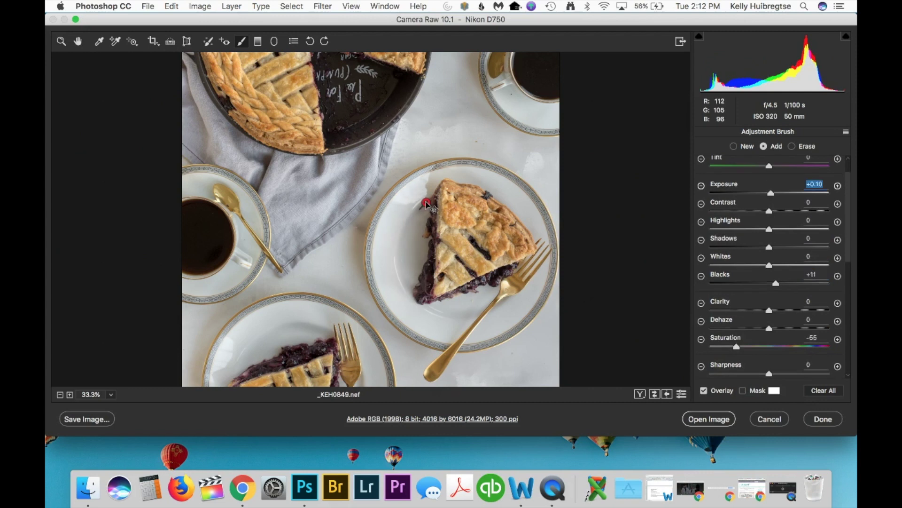
Select and delete the brush adjustment pin beside the pie slice, and undo the deletion
key(Delete)
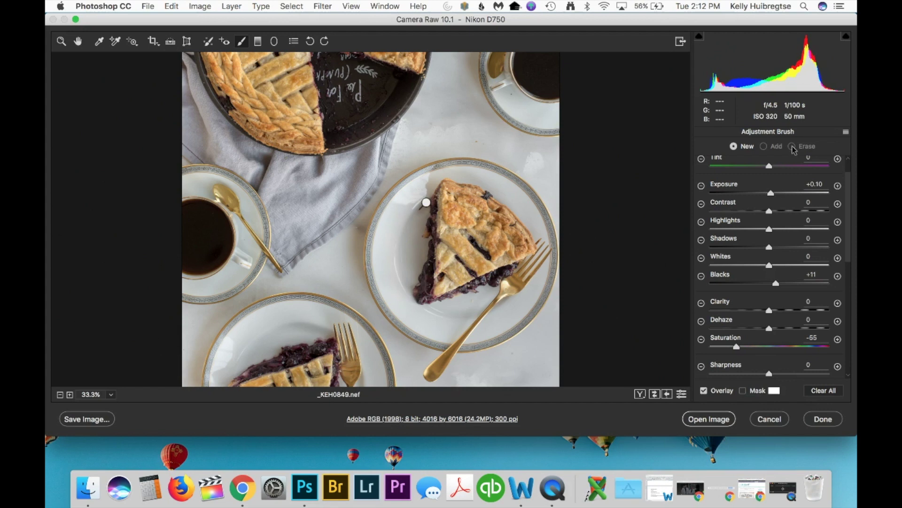
click(426, 202)
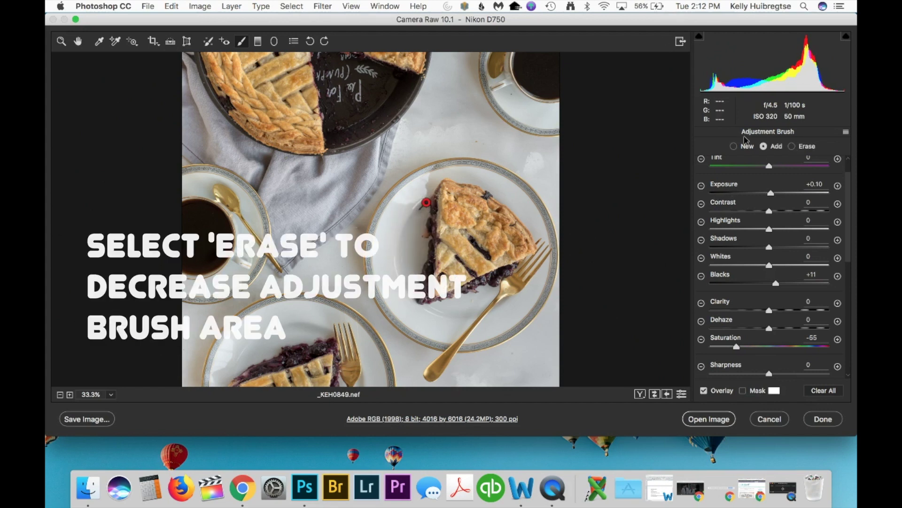
click(425, 202)
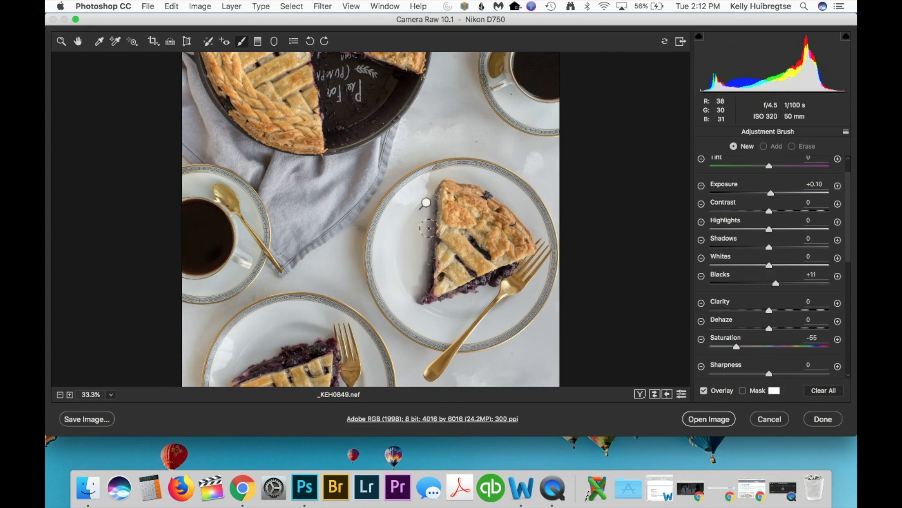
click(425, 202)
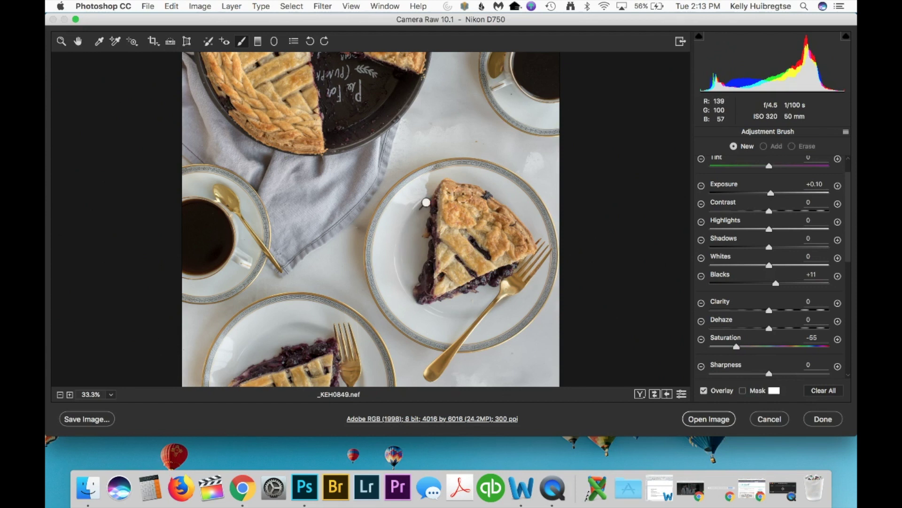
key(Delete)
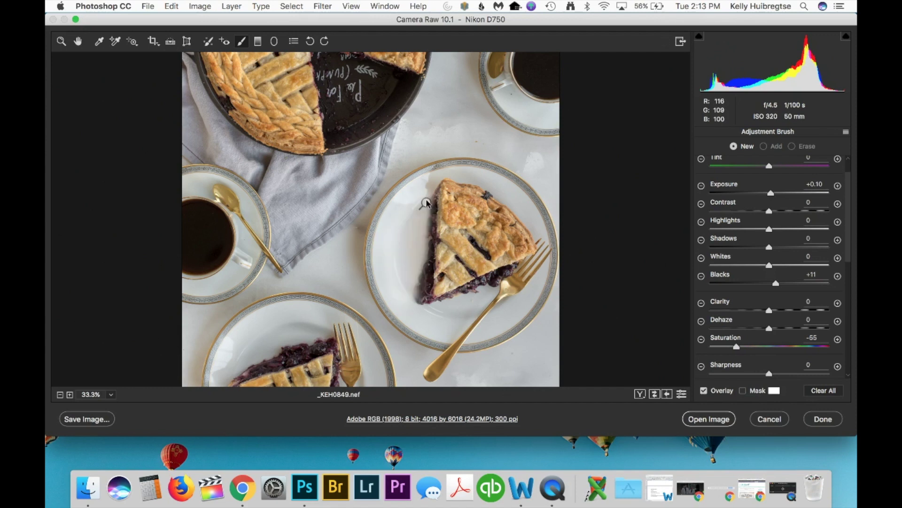
key(super+z)
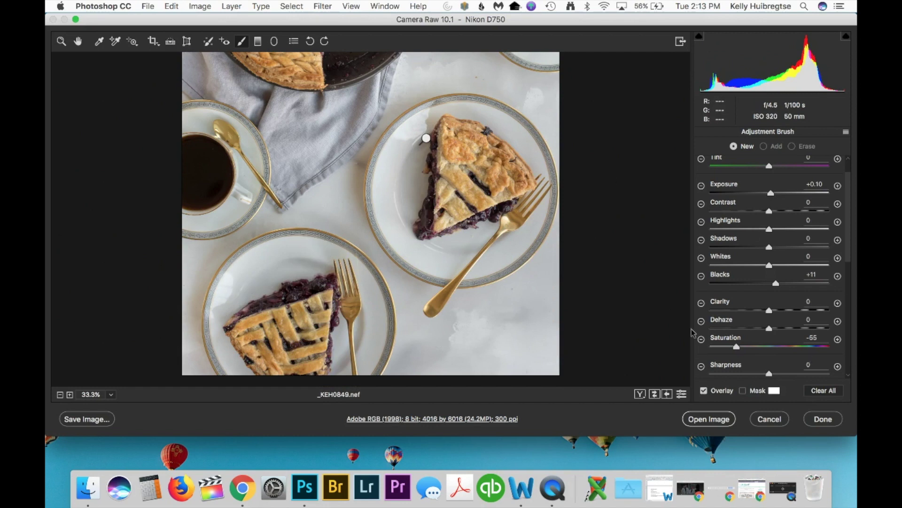
Paint a new brush adjustment on the lower plate beside its pie slice and erase the overlap along the berry filling
click(244, 285)
click(244, 285)
key(alt)
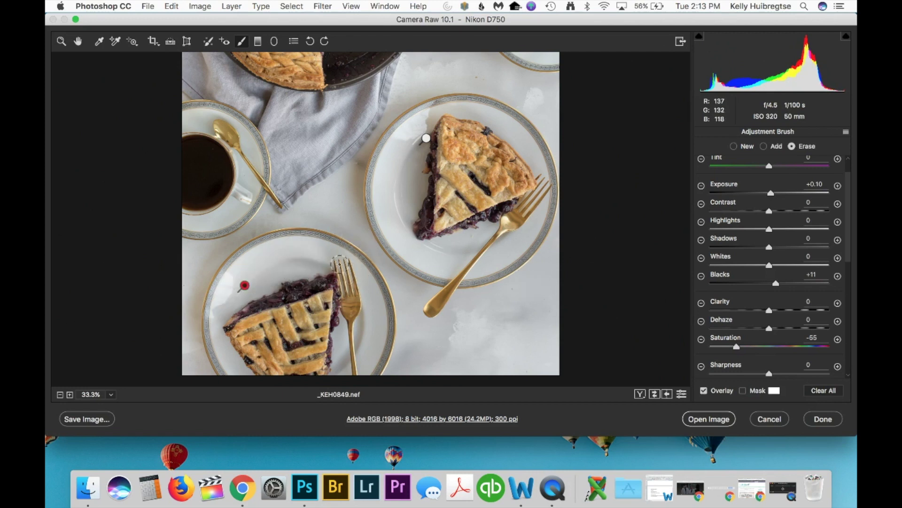
drag(246, 312, 320, 283)
Set the whole photo's exposure to +0.30 and blacks to -34, and open the image in Photoshop
key(super+0)
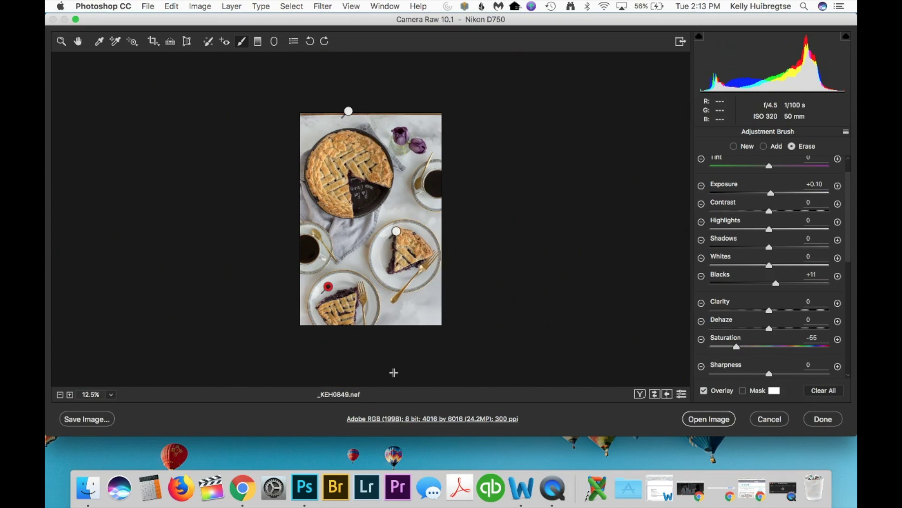
key(super+equal)
key(super+minus)
key(z)
click(774, 245)
drag(760, 335, 746, 336)
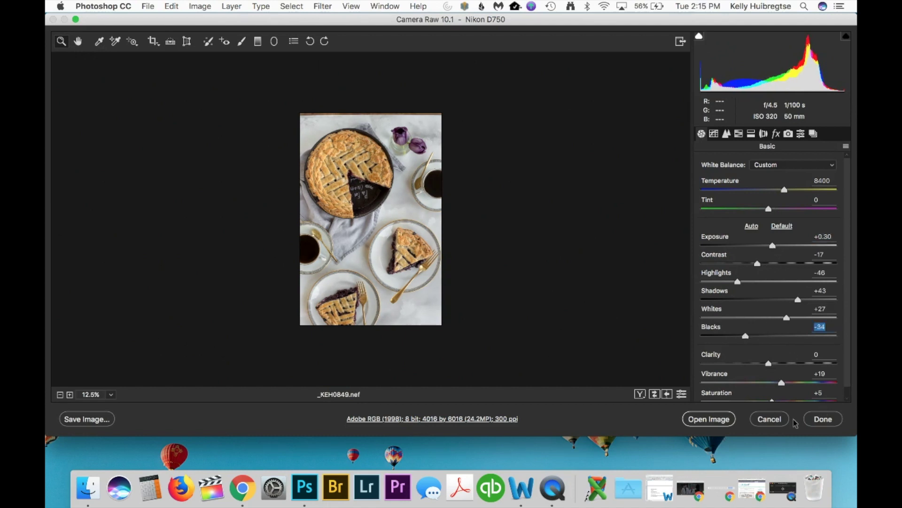
click(711, 420)
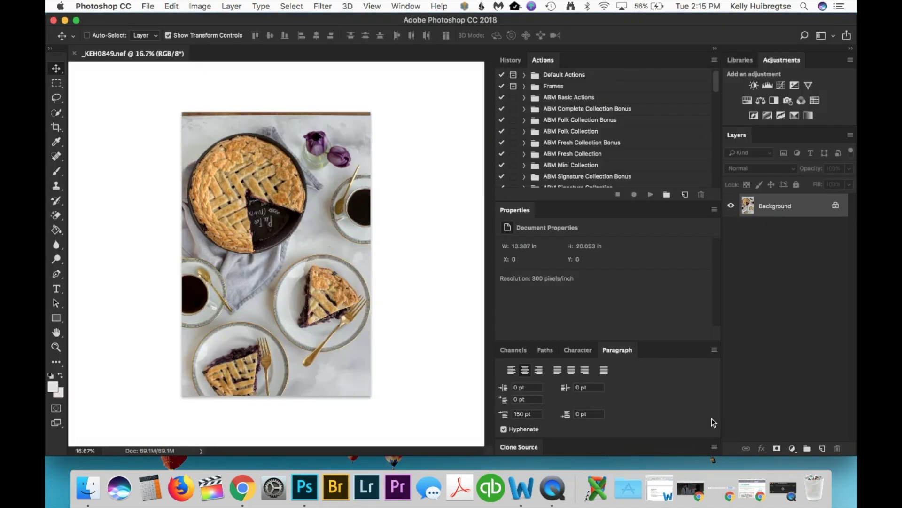
Play the Petal action on the pie photo and lower the Petal group's opacity to about 28%
click(651, 195)
click(850, 169)
drag(851, 181, 812, 185)
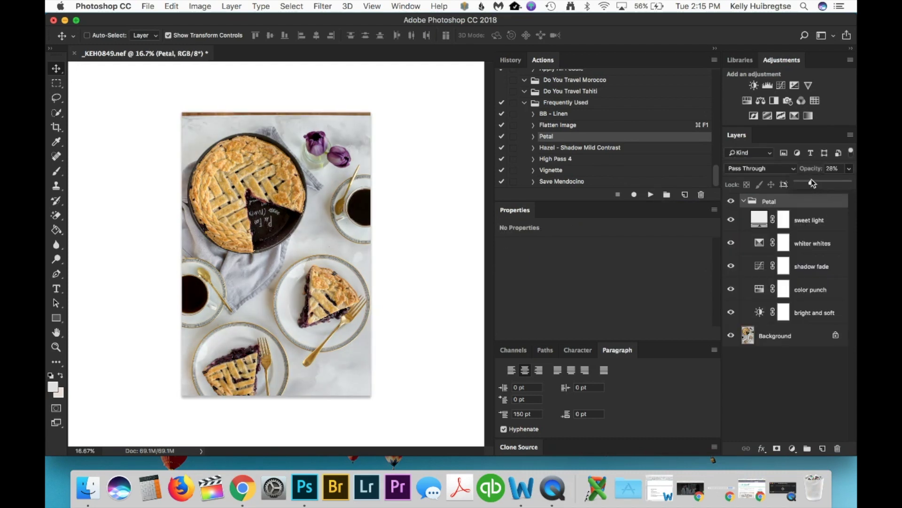
drag(816, 180, 816, 180)
Add a Curves adjustment layer directly above the Background layer and crop off the brown strip along the photo's upper edge
click(781, 335)
click(781, 85)
click(54, 129)
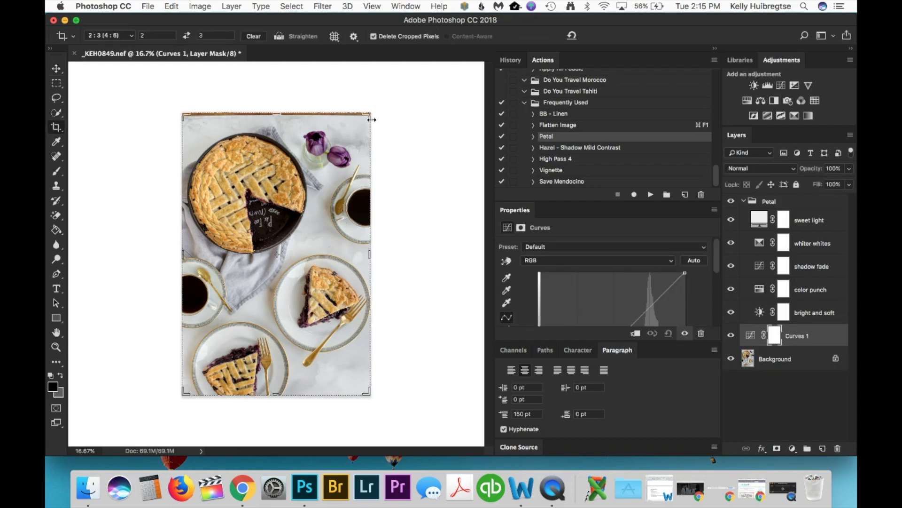
key(Return)
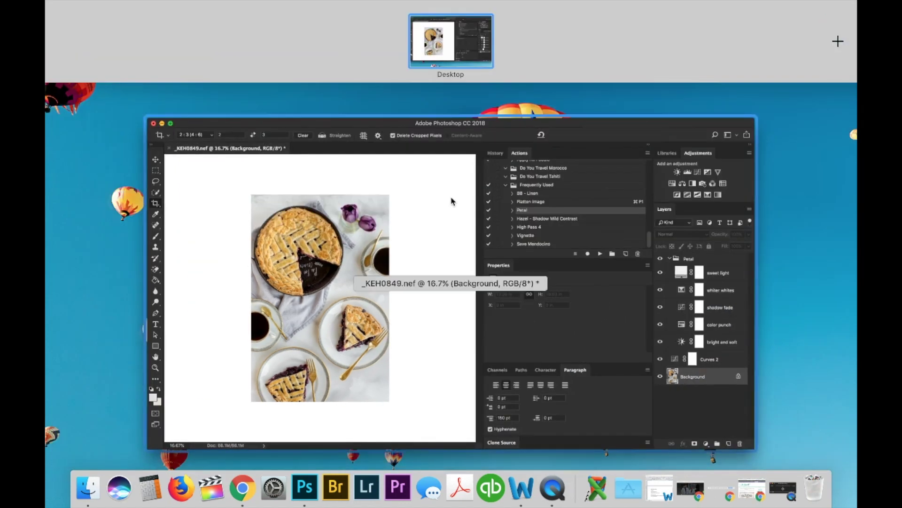
Open the uncorrected _KEH0849.nef with As Shot white balance as a separate document for comparison
click(305, 486)
click(751, 243)
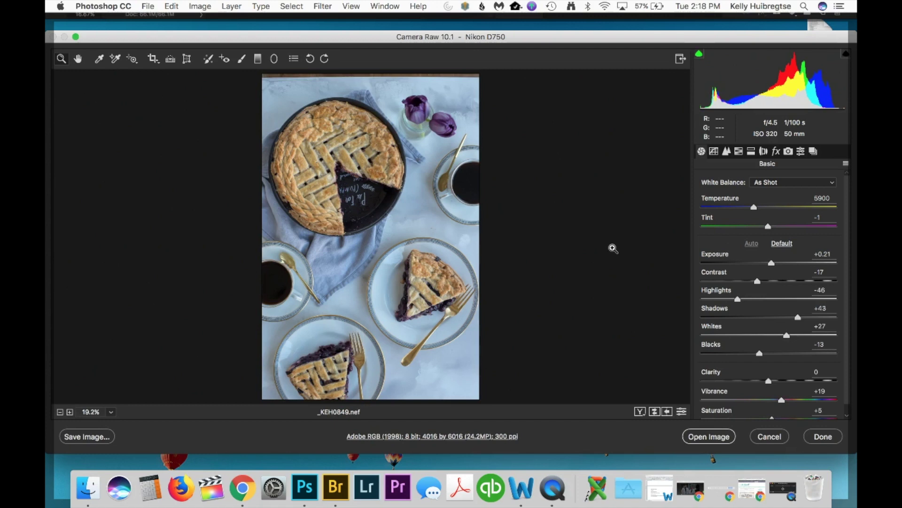
click(709, 436)
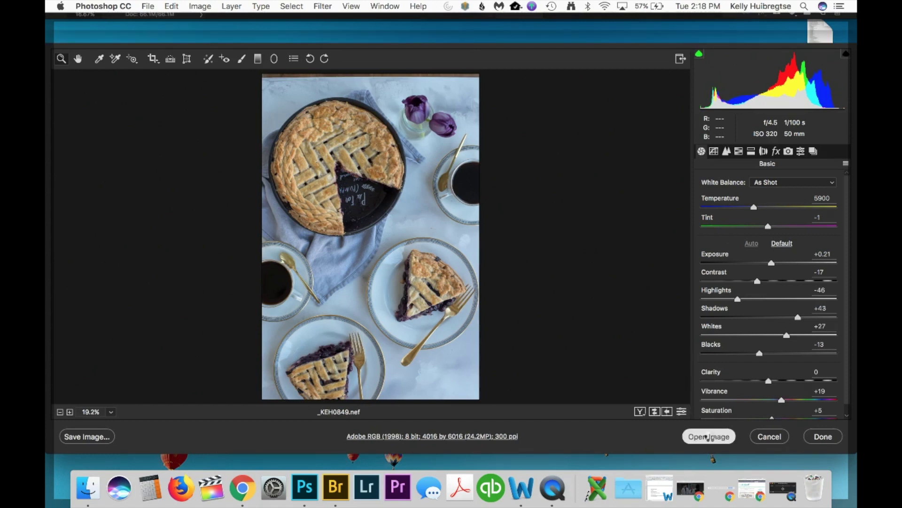
Float the uncorrected pie photo beside the edited version and play the Petal action on it
click(305, 487)
key(v)
drag(299, 53, 454, 106)
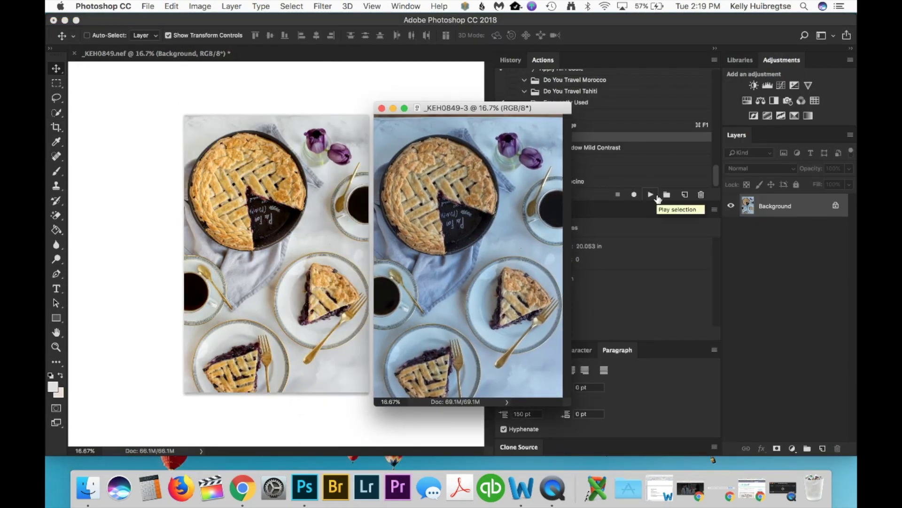
click(652, 194)
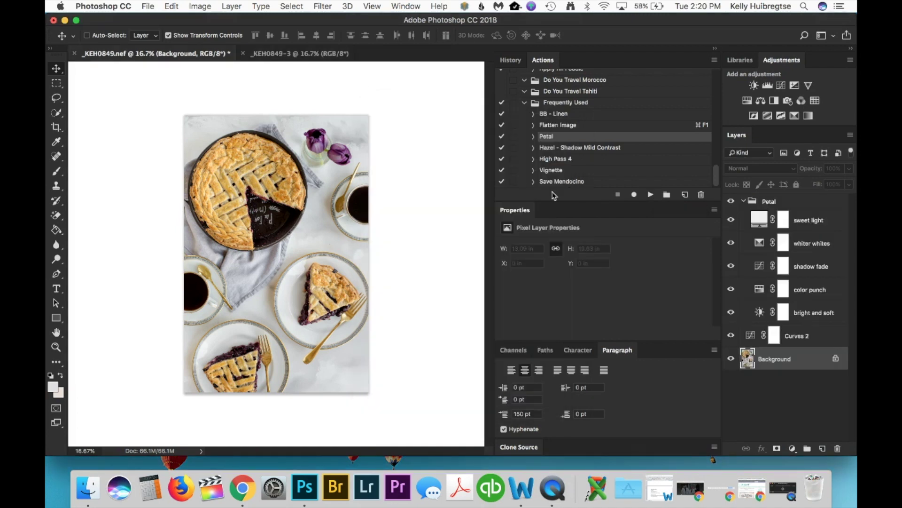
With the Camera Raw Filter's Adjustment Brush, paint exposure +0.20, saturation -13 and temperature +3 beside the fork on the lower plate
click(323, 7)
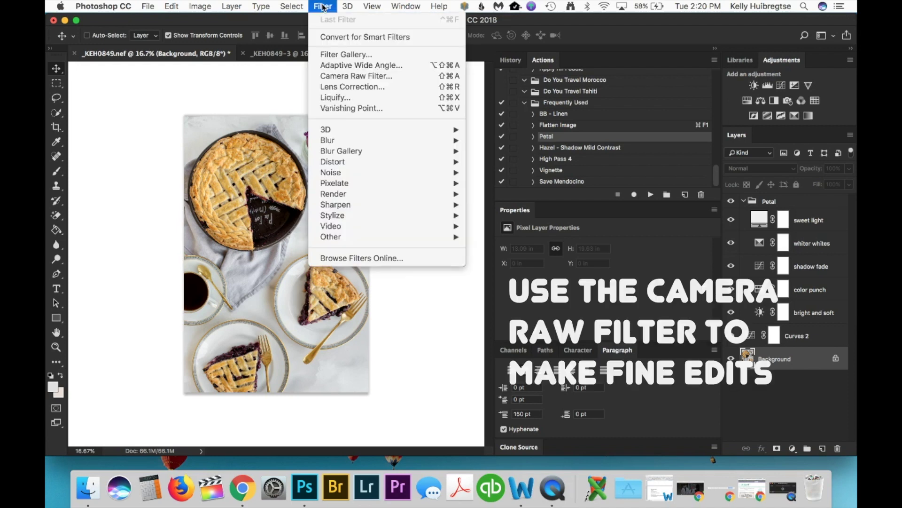
click(373, 76)
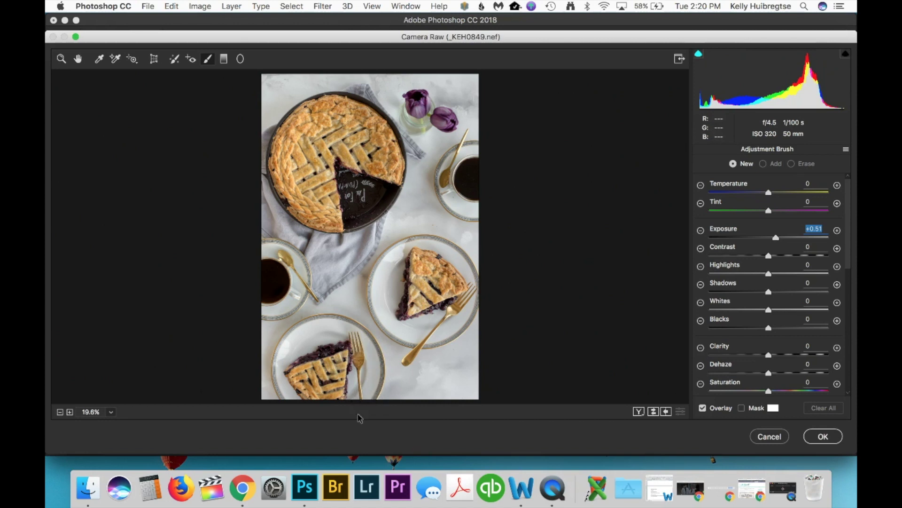
click(771, 238)
scroll(770, 329, down, 3)
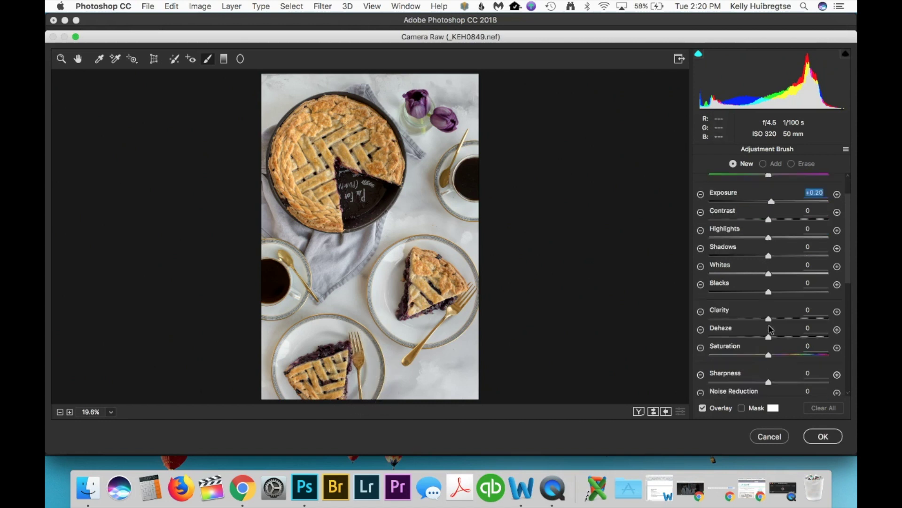
drag(769, 348, 759, 350)
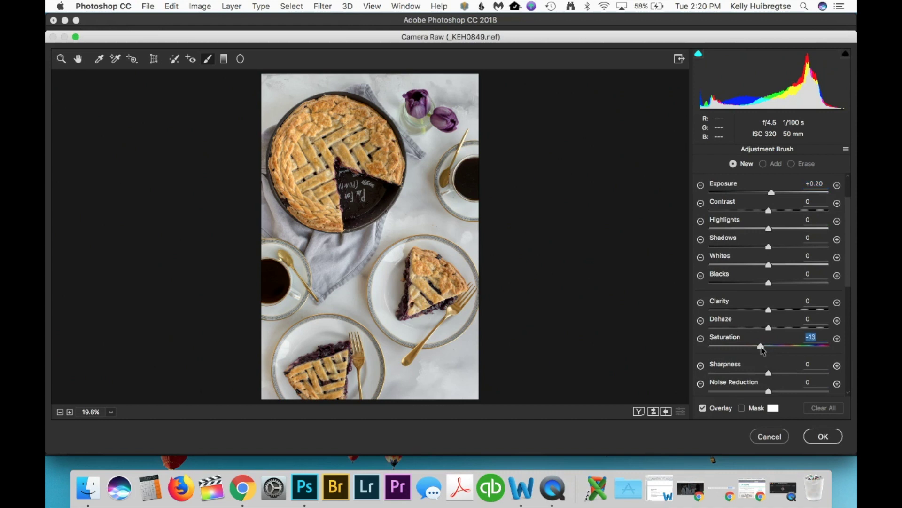
scroll(766, 306, up, 3)
click(770, 192)
mouse_move(367, 348)
mouse_down()
mouse_move(363, 393)
mouse_move(369, 370)
mouse_up()
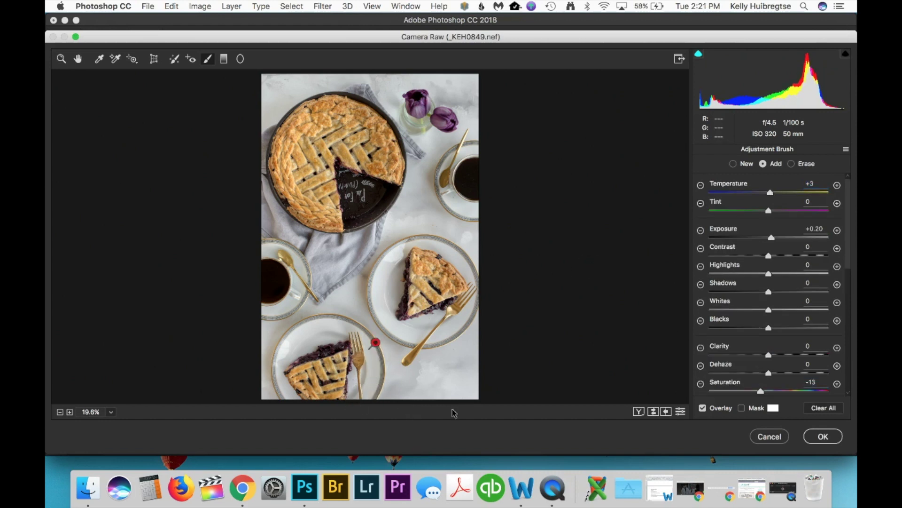
Delete and restore the lower plate's brush adjustment twice to compare the effect, and apply the Camera Raw Filter
key(Delete)
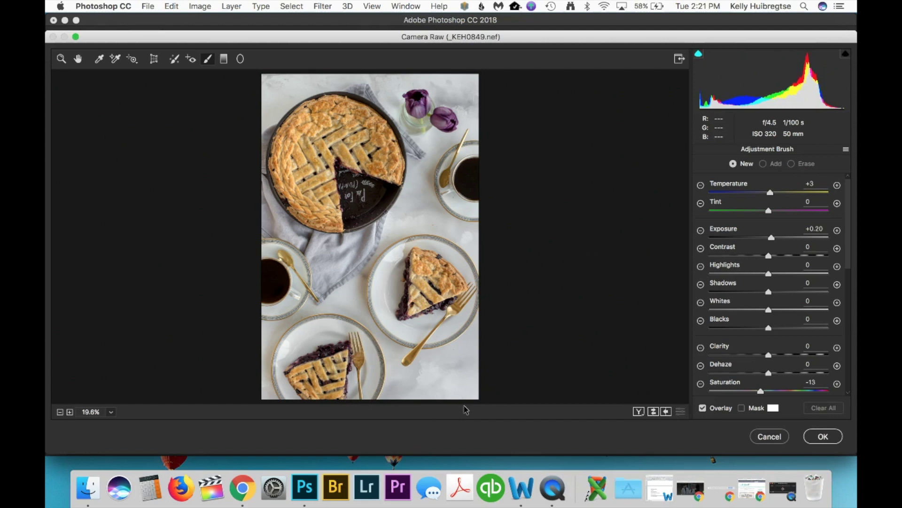
key(super+z)
key(Delete)
key(super+z)
click(823, 436)
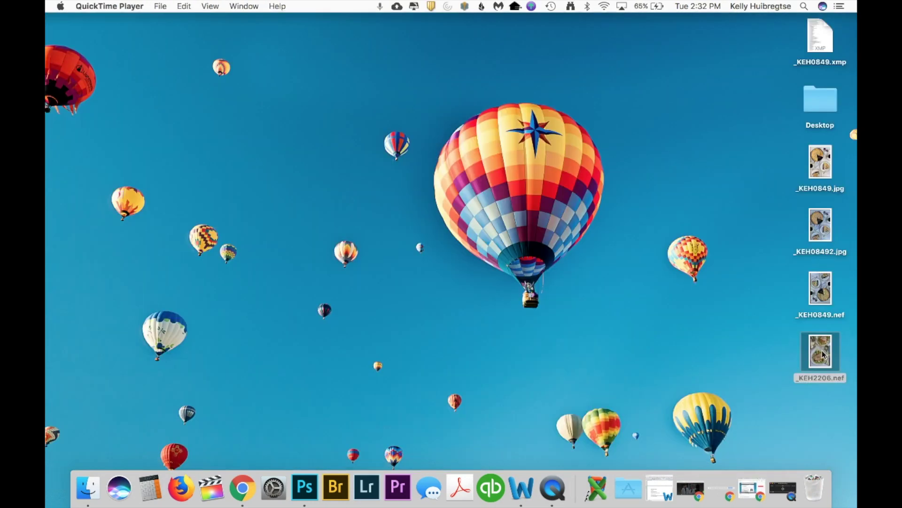
Open _KEH2206.nef from the desktop in Photoshop and apply Auto Color to the salmon salad photo
drag(821, 351, 310, 491)
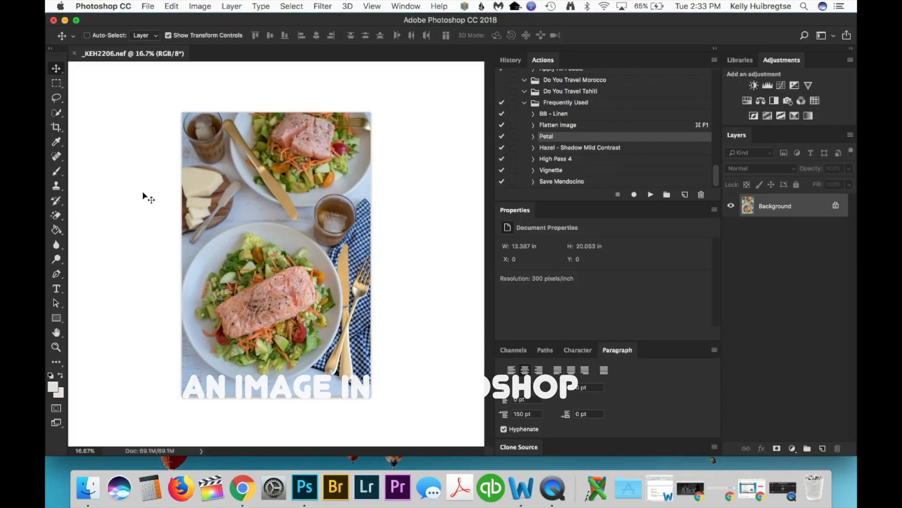
click(200, 7)
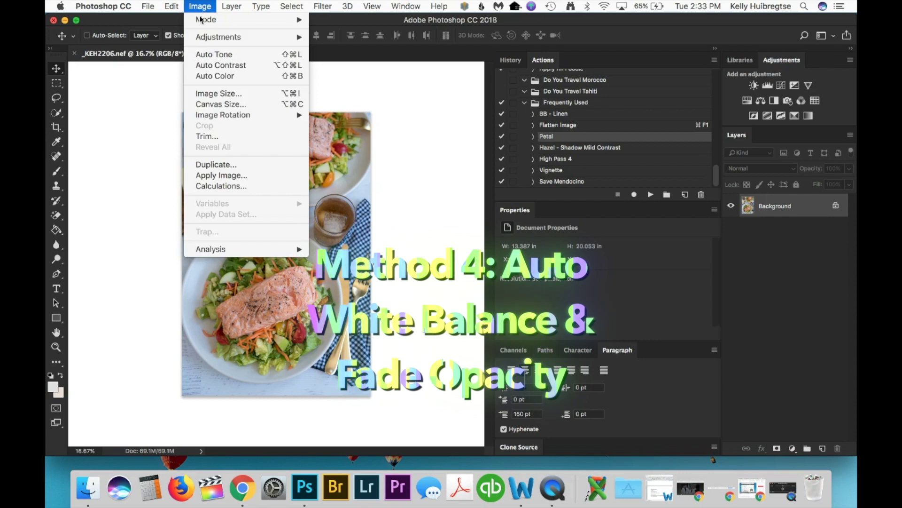
click(218, 75)
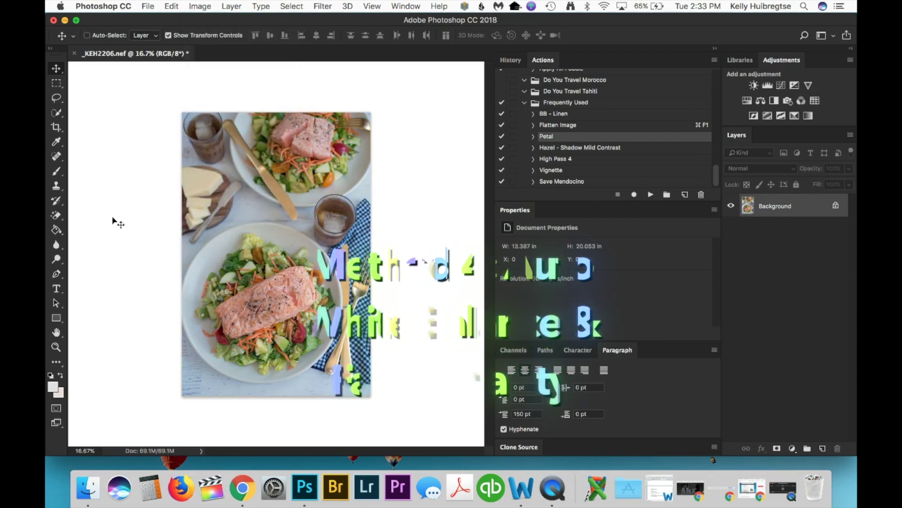
Undo and redo Auto Color to compare the salad photo before and after the correction
key(super+z)
key(super+z)
key(super+z)
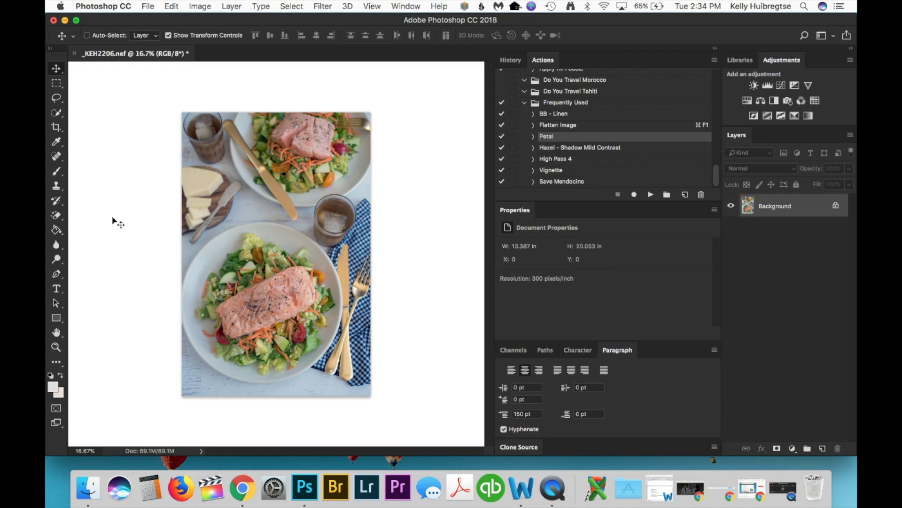
Fade the Auto Color correction to a low partial opacity in Normal mode
click(171, 6)
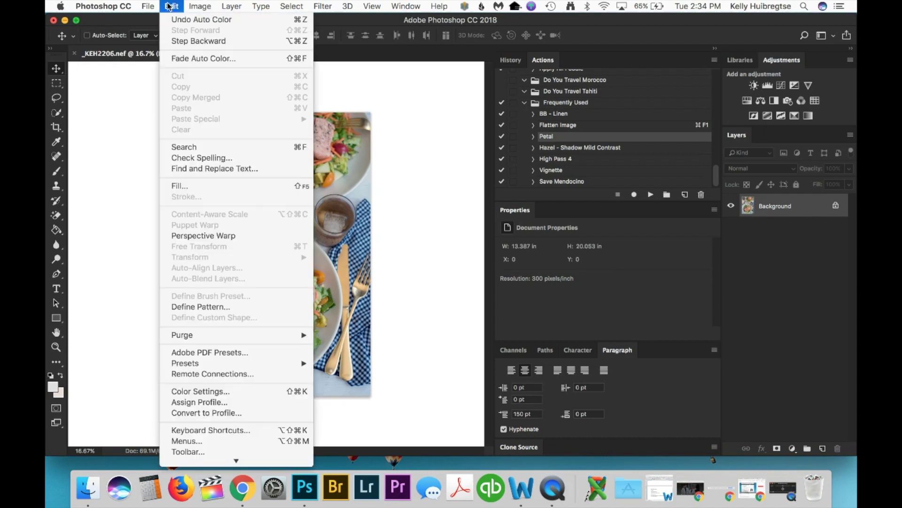
click(191, 59)
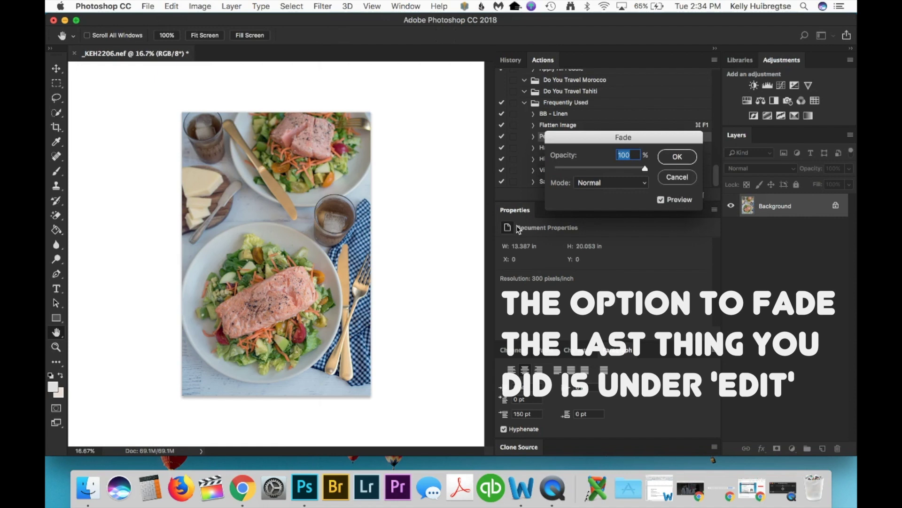
drag(644, 168, 553, 169)
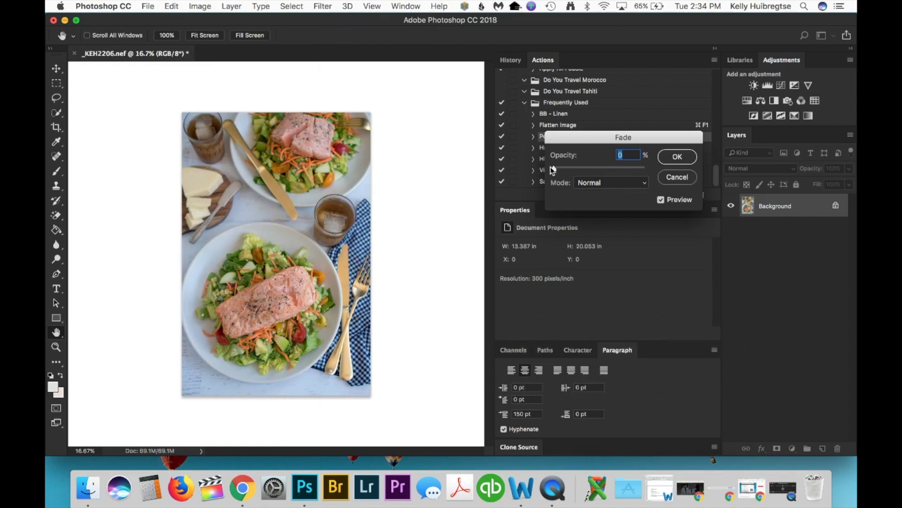
drag(551, 166, 576, 165)
key(Return)
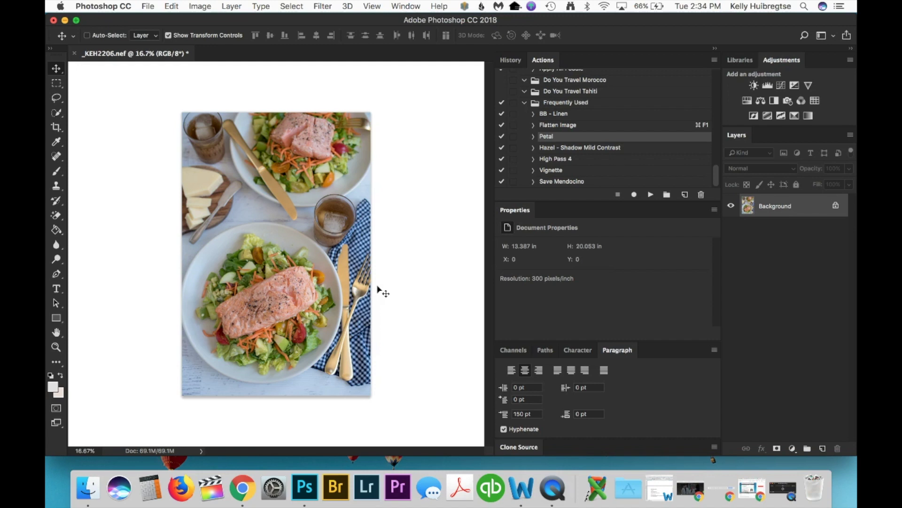
Open the Levels adjustment for the salmon salad photo
click(200, 6)
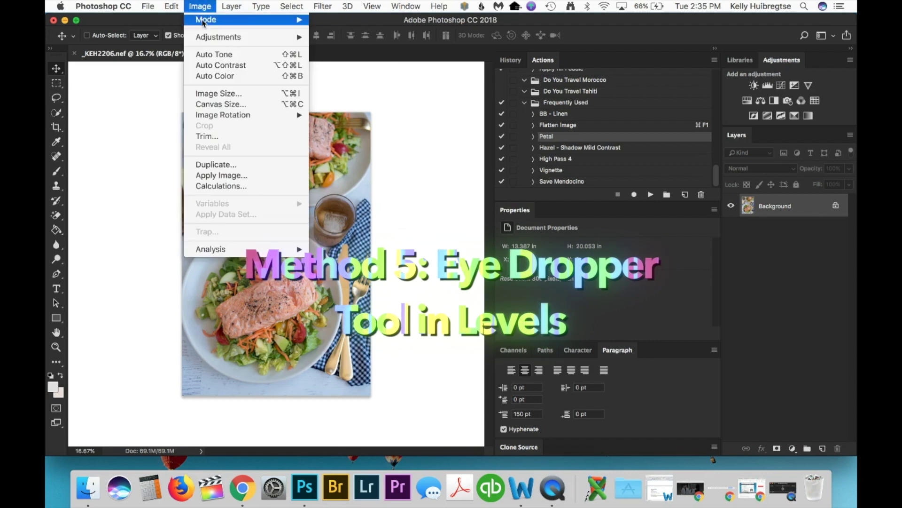
mouse_move(221, 38)
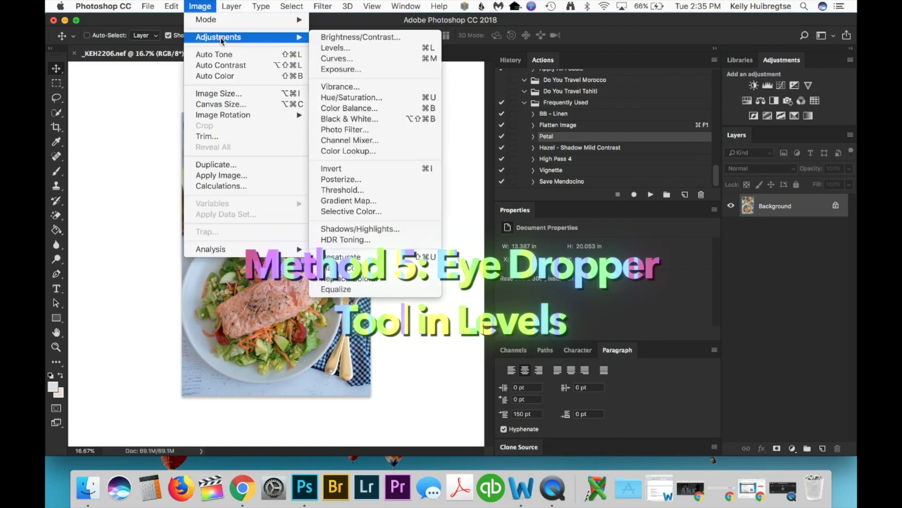
click(348, 48)
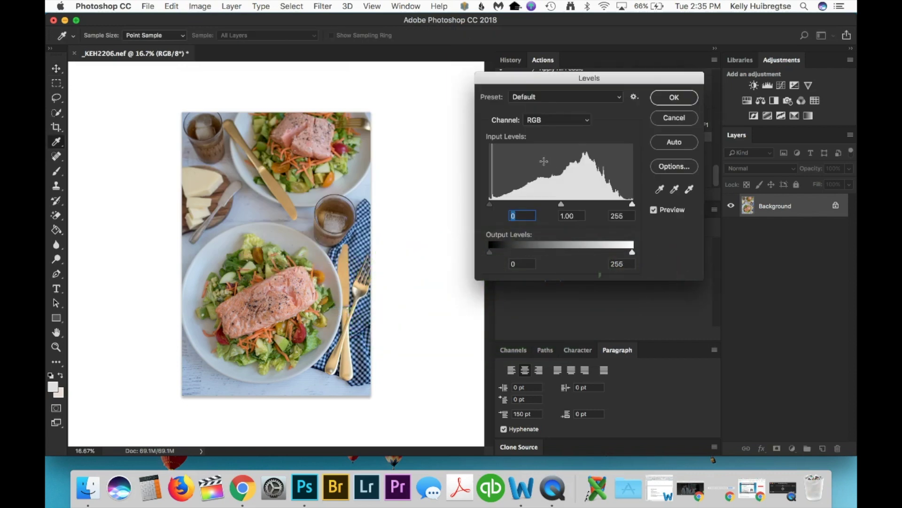
Try a midtone input level of 1.05 on the RGB channel and undo the change
drag(564, 204, 559, 203)
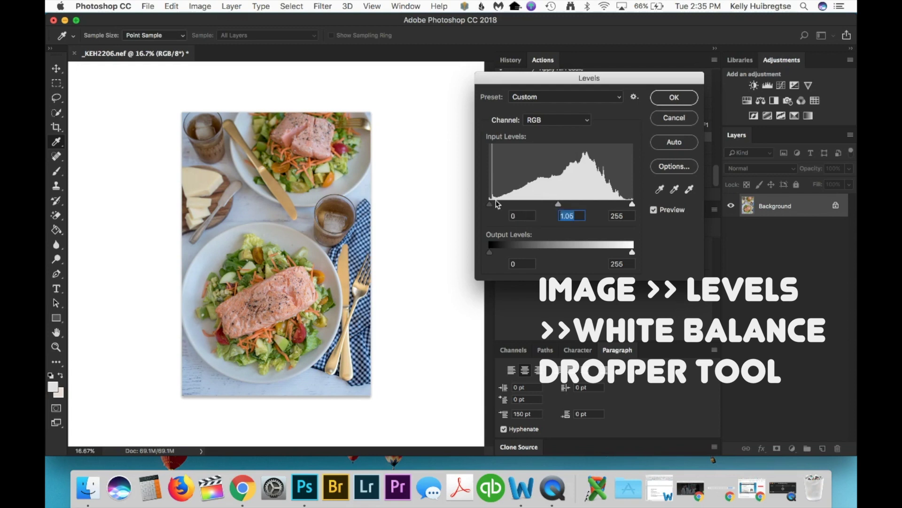
key(super+z)
mouse_move(489, 205)
mouse_down()
mouse_move(503, 208)
mouse_move(481, 210)
mouse_move(479, 201)
mouse_up()
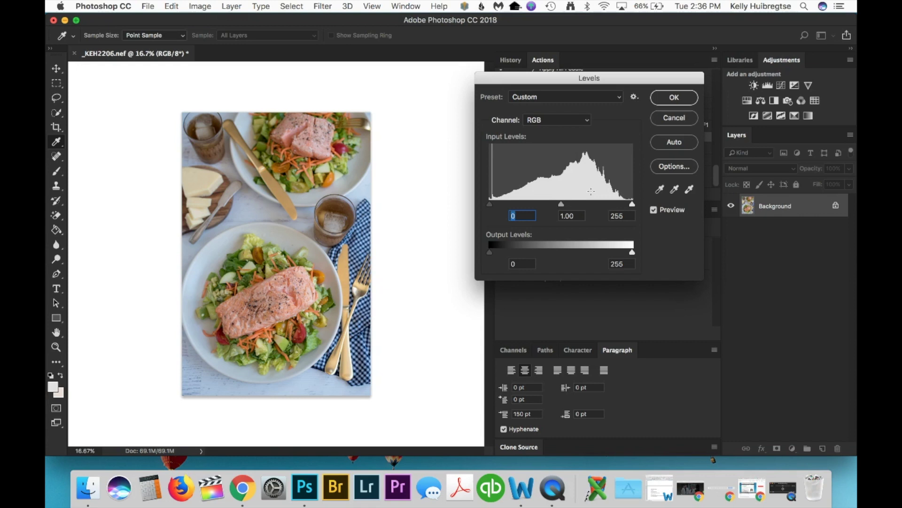
Sample white areas of the tabletop and plate with the Levels white point eyedropper, ending on the tabletop beside the upper glass, and apply Levels
click(690, 191)
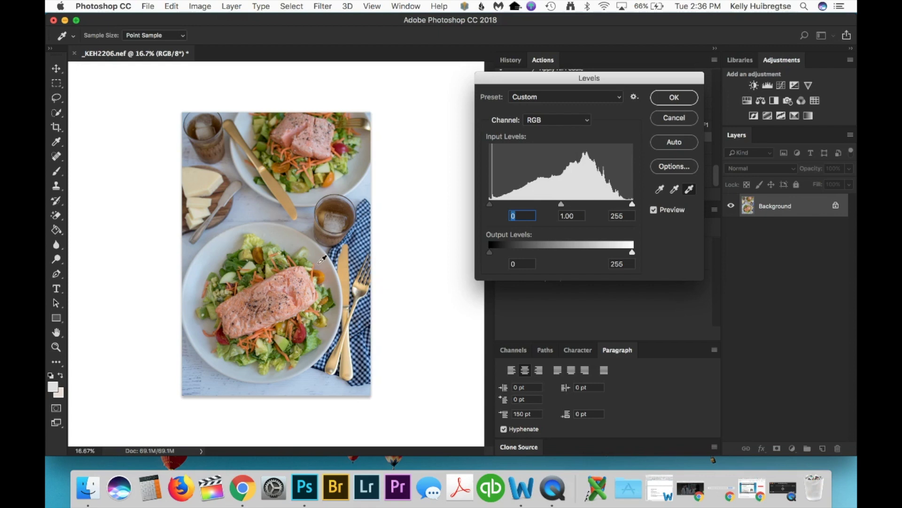
click(213, 240)
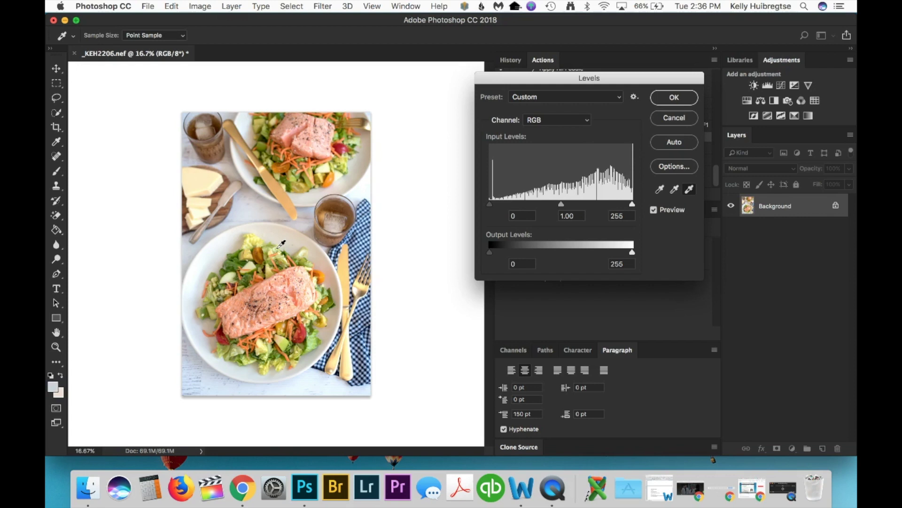
click(322, 262)
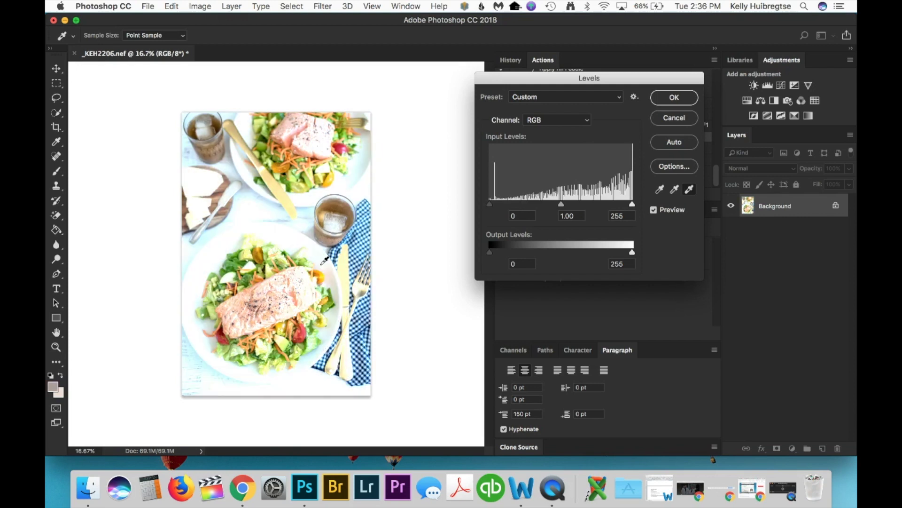
click(215, 240)
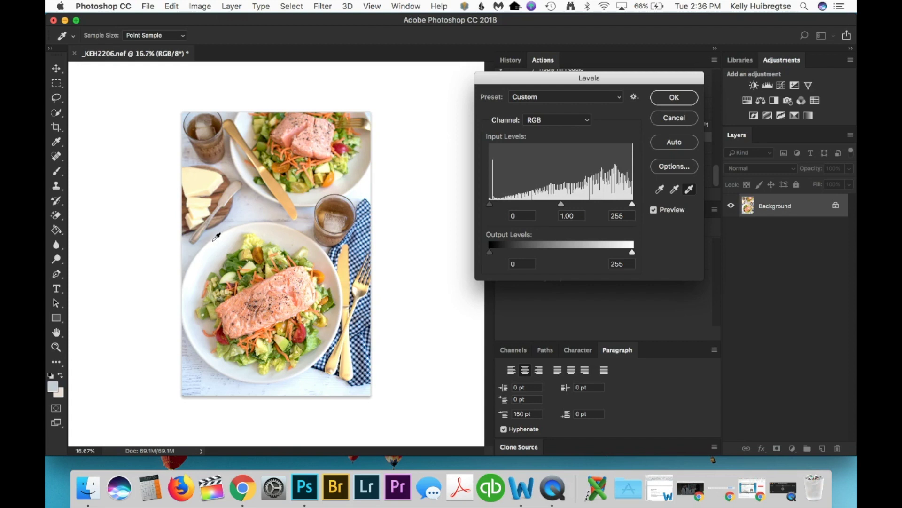
click(247, 164)
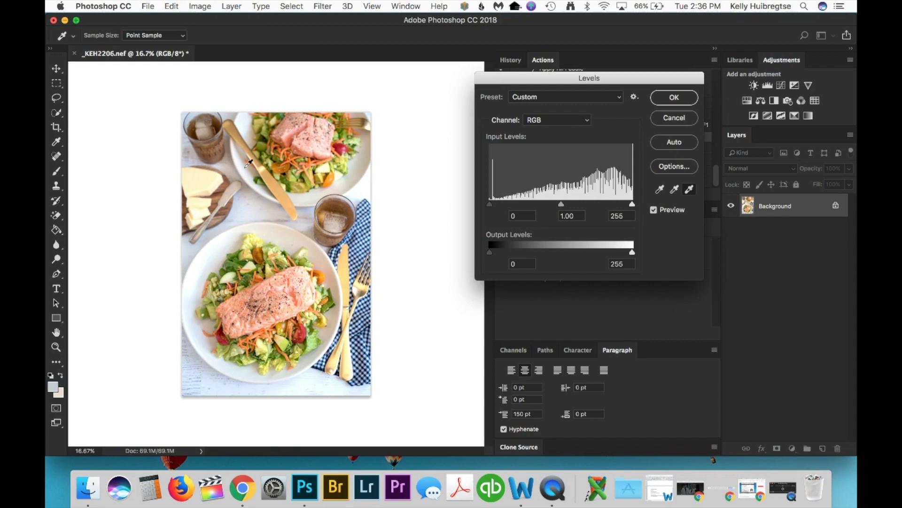
click(242, 114)
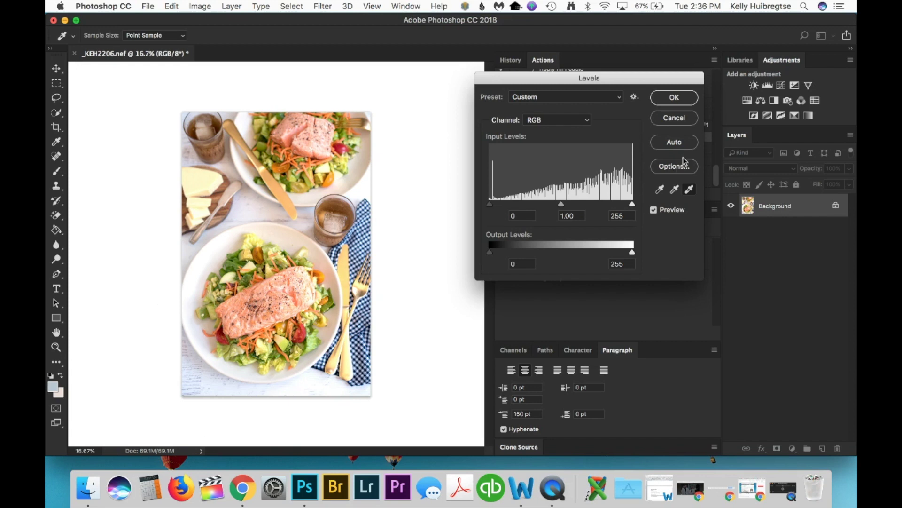
click(670, 98)
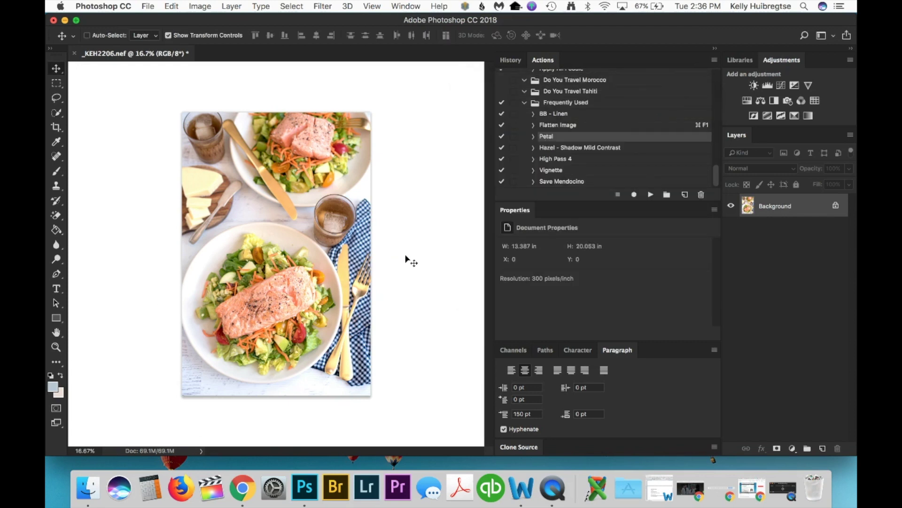
Compare the photo before and after Levels, and fade the Levels correction to a partial opacity in Normal mode
key(super+z)
key(super+z)
click(175, 6)
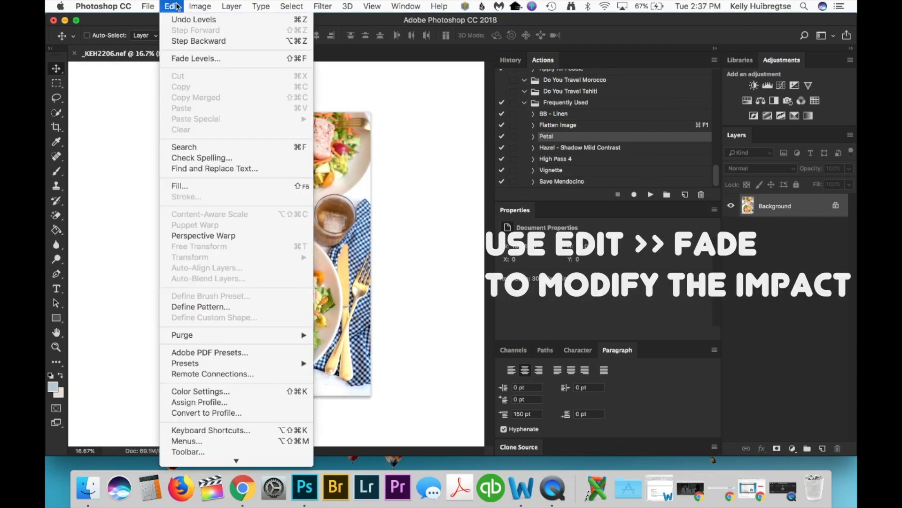
click(217, 58)
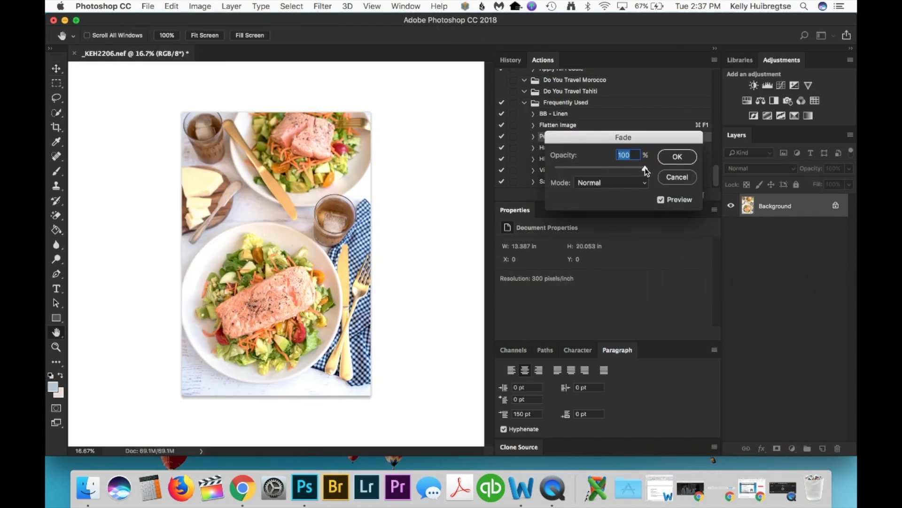
drag(644, 167, 592, 170)
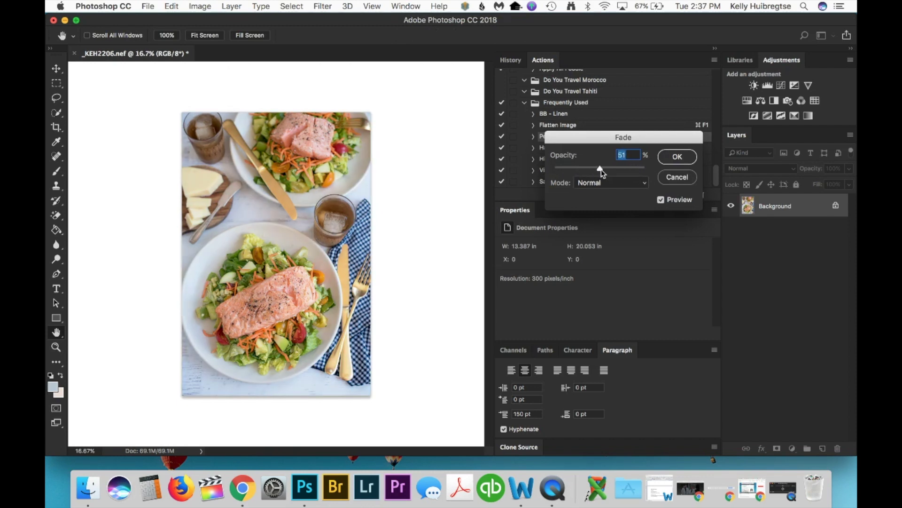
drag(605, 172, 590, 168)
key(Return)
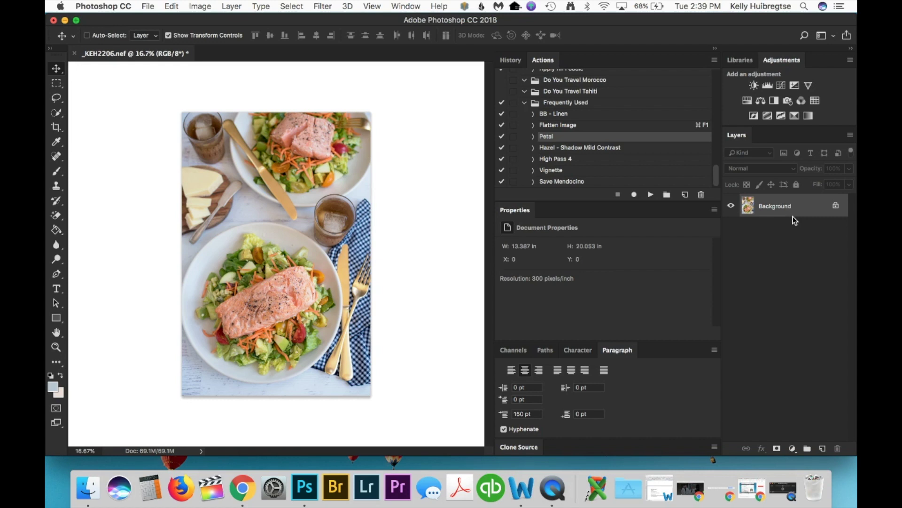
Add a Color Balance adjustment layer and set its midtones to Cyan–Red -5 and Yellow–Blue -13
click(760, 101)
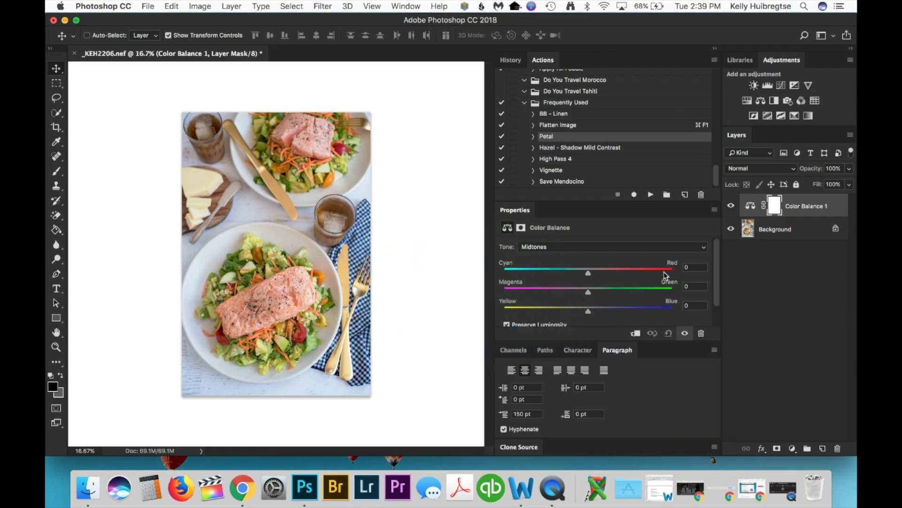
scroll(666, 275, down, 1)
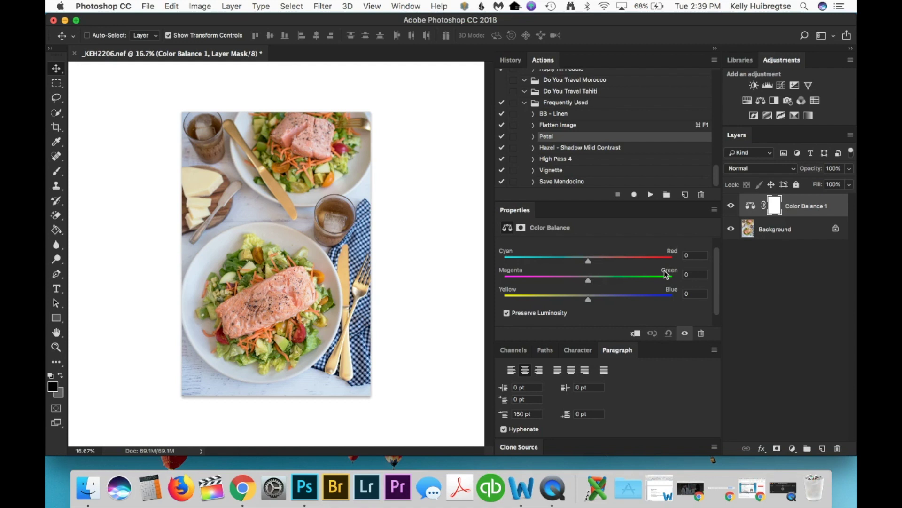
drag(589, 262, 583, 263)
drag(583, 262, 583, 261)
drag(588, 298, 584, 300)
drag(574, 297, 579, 298)
Toggle the Color Balance layer's visibility to compare the photo with and without the adjustment, leaving it shown
click(731, 206)
click(731, 205)
click(731, 205)
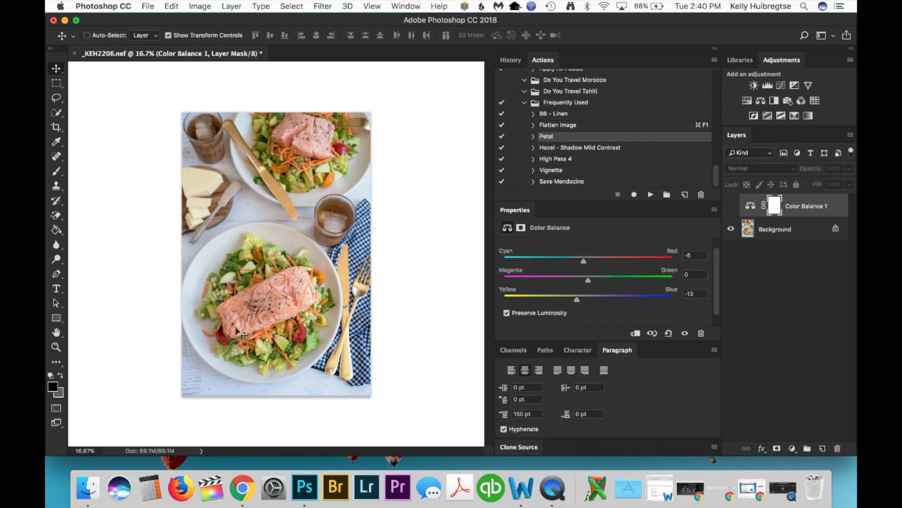
click(731, 206)
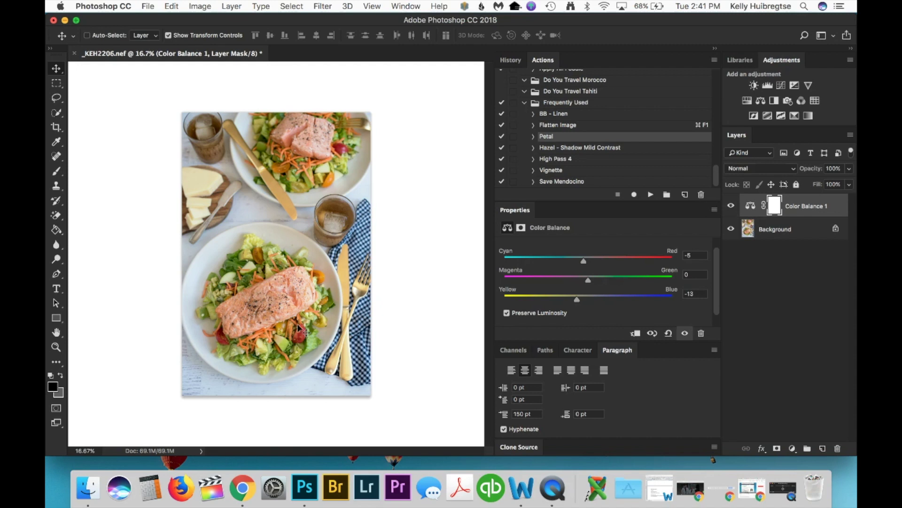
Lower the Color Balance layer's opacity to 86%
click(849, 169)
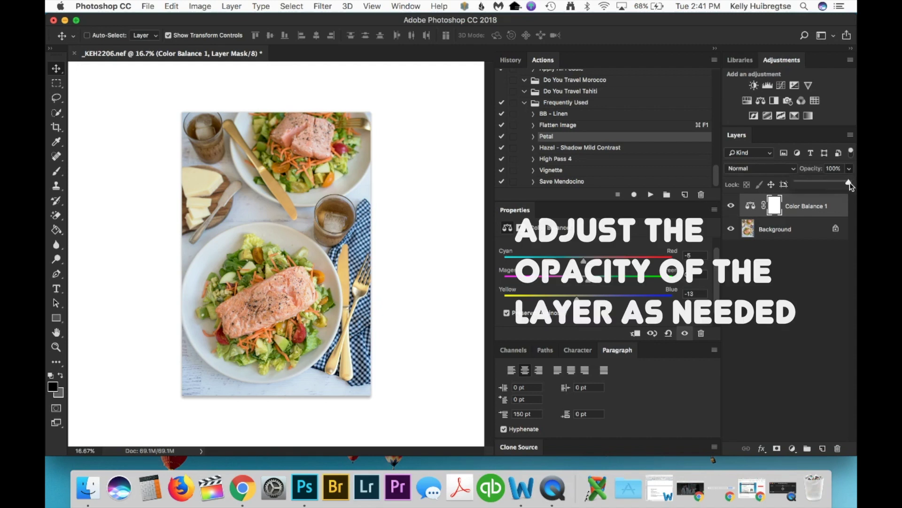
mouse_move(849, 184)
mouse_down()
mouse_move(793, 186)
mouse_move(835, 182)
mouse_up()
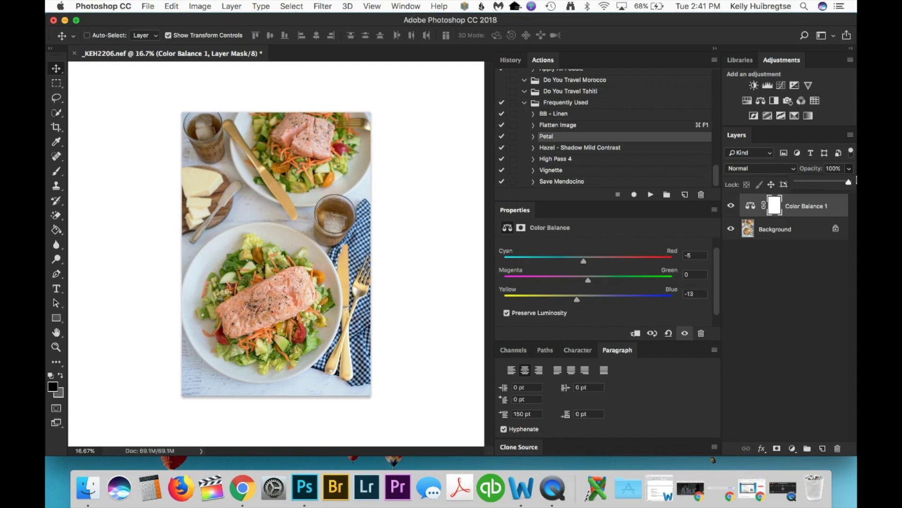
mouse_move(808, 182)
mouse_down()
mouse_move(797, 179)
mouse_move(839, 182)
mouse_up()
Sample white tabletop areas with the Eyedropper tool and check their tint in the foreground Color Picker
click(811, 229)
key(b)
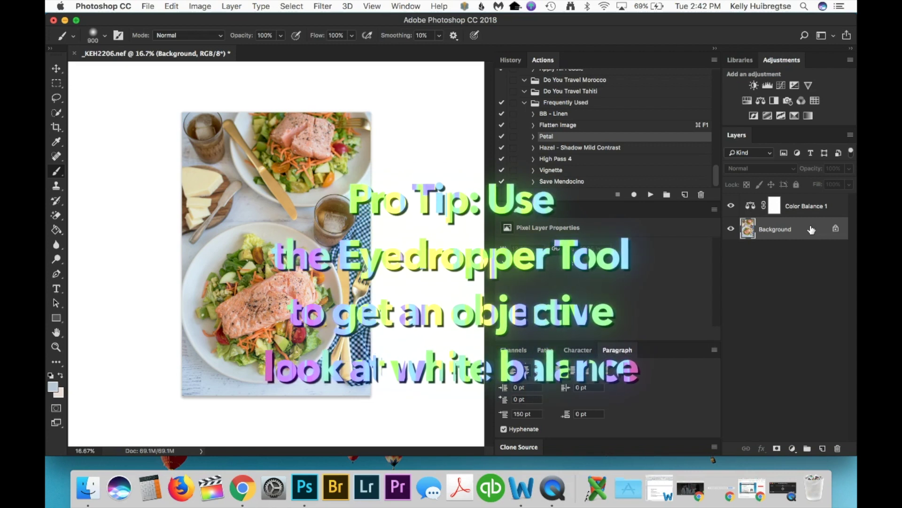
key(i)
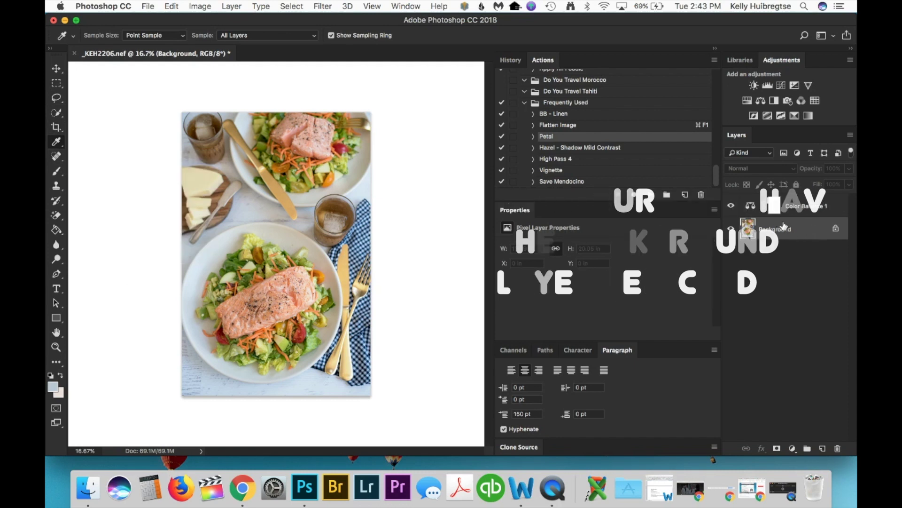
click(254, 206)
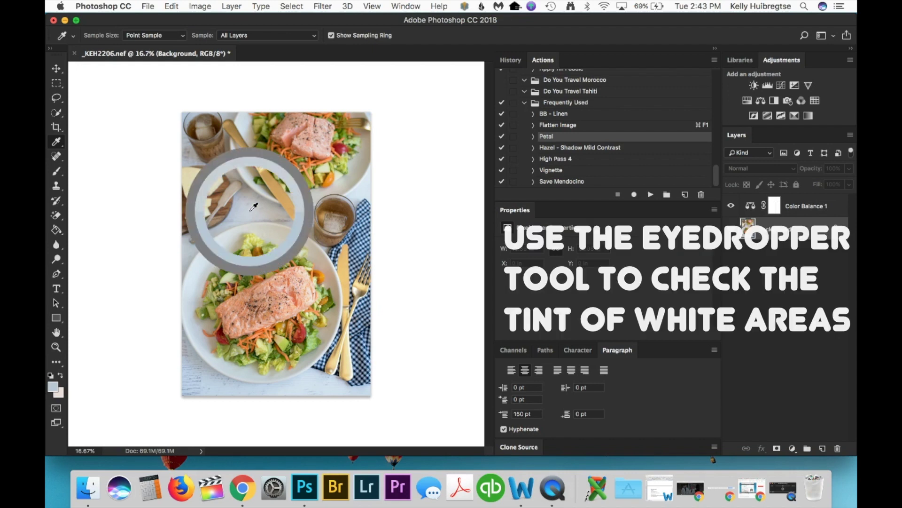
click(53, 386)
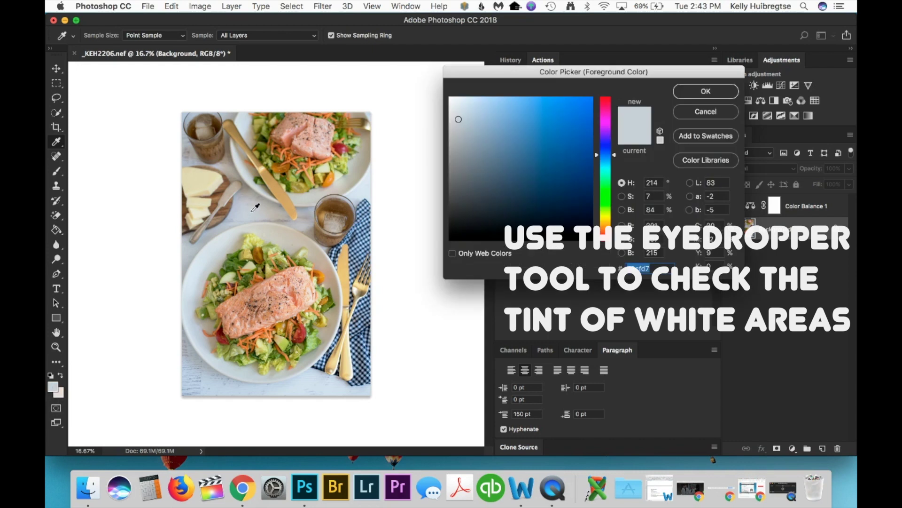
click(250, 202)
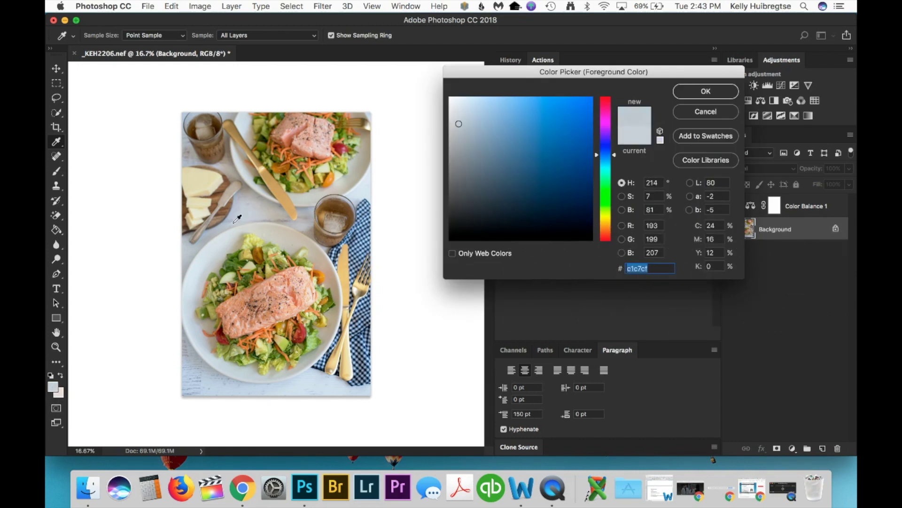
click(201, 381)
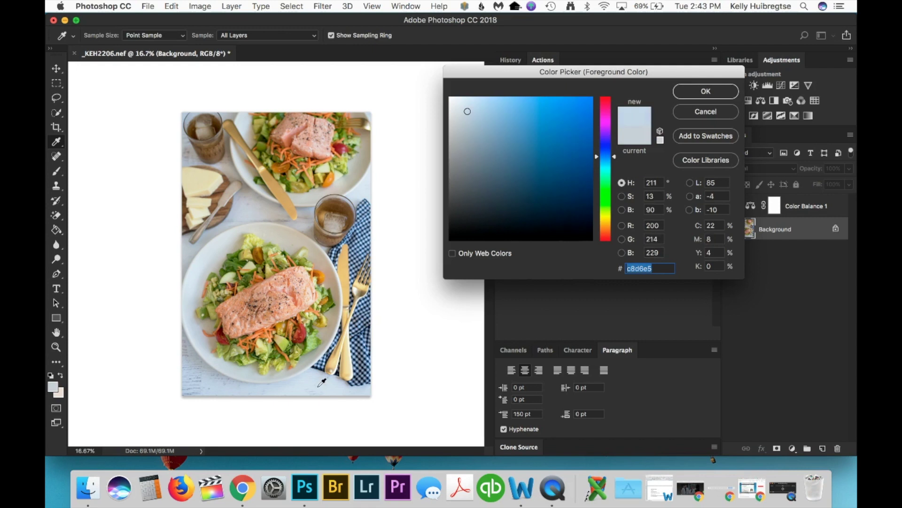
click(708, 94)
Fine-tune the Yellow–Blue midtones balance on the Color Balance layer
click(794, 205)
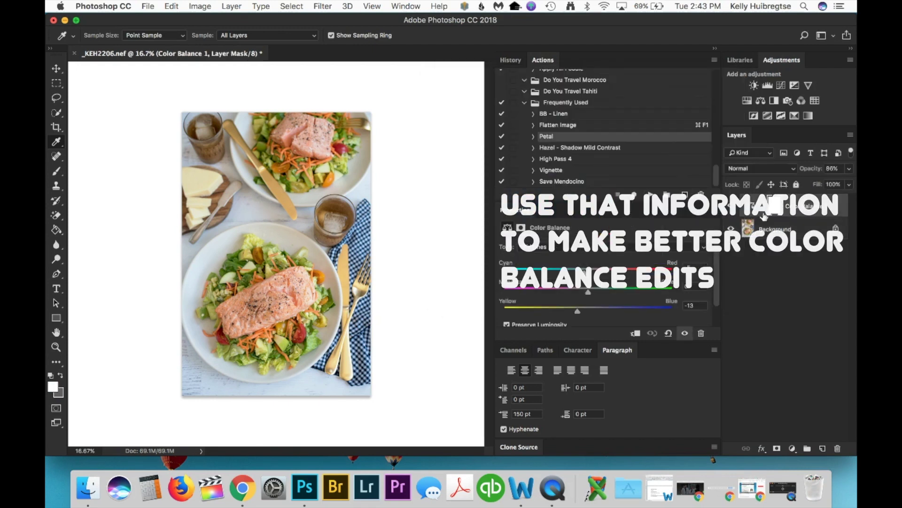
drag(574, 312, 575, 314)
Add a Selective Color adjustment layer above the Background and set Black to -10% for the Whites
click(798, 230)
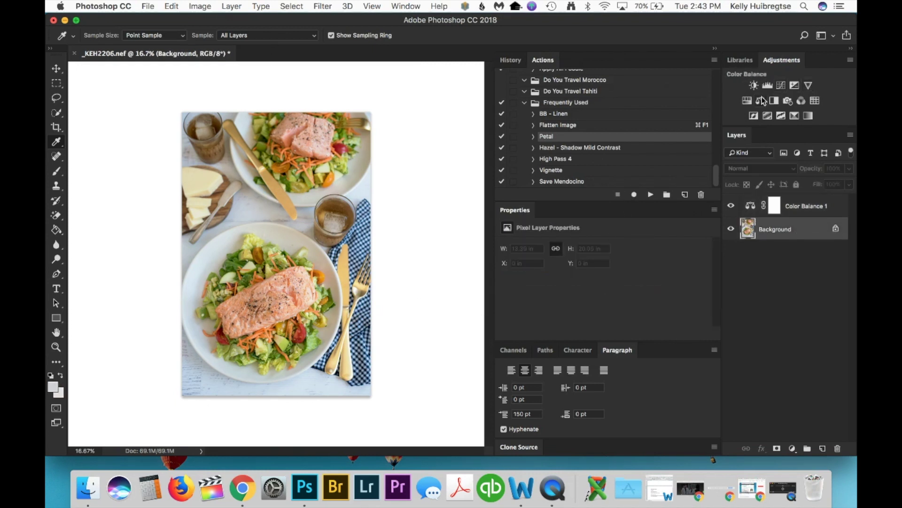
click(795, 116)
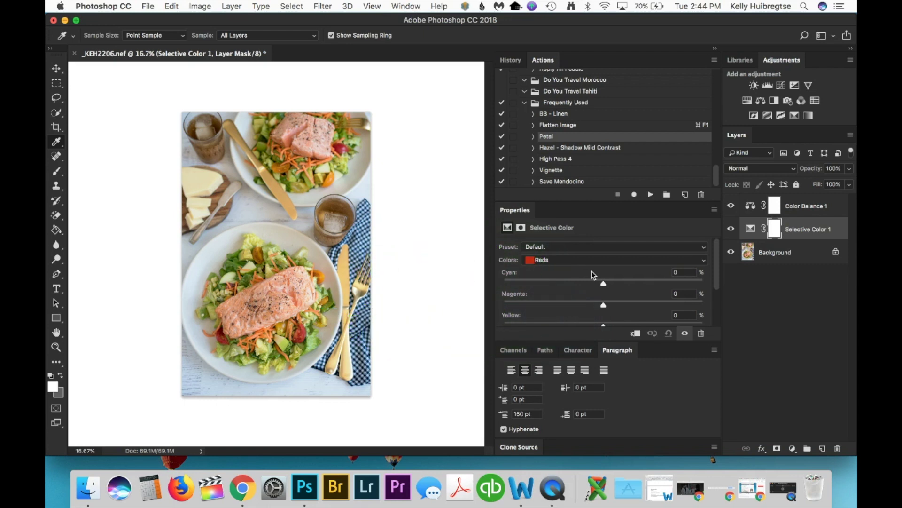
click(589, 260)
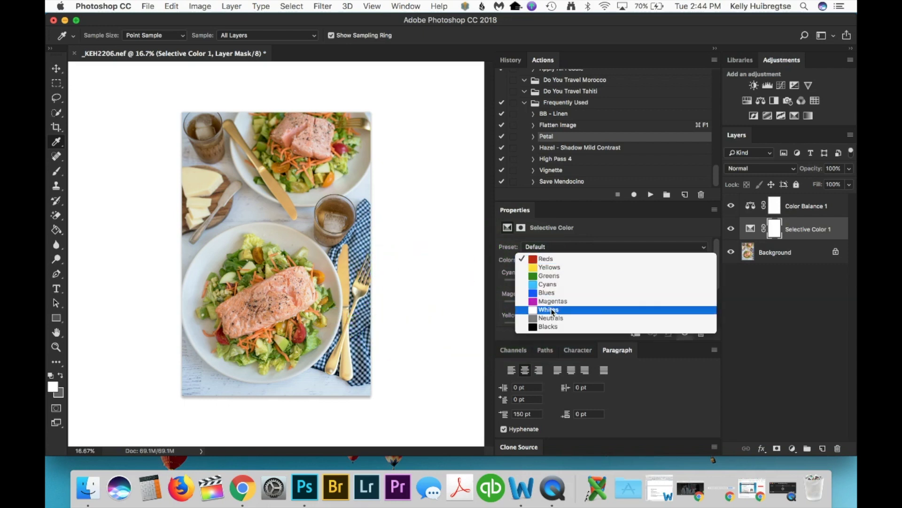
click(545, 308)
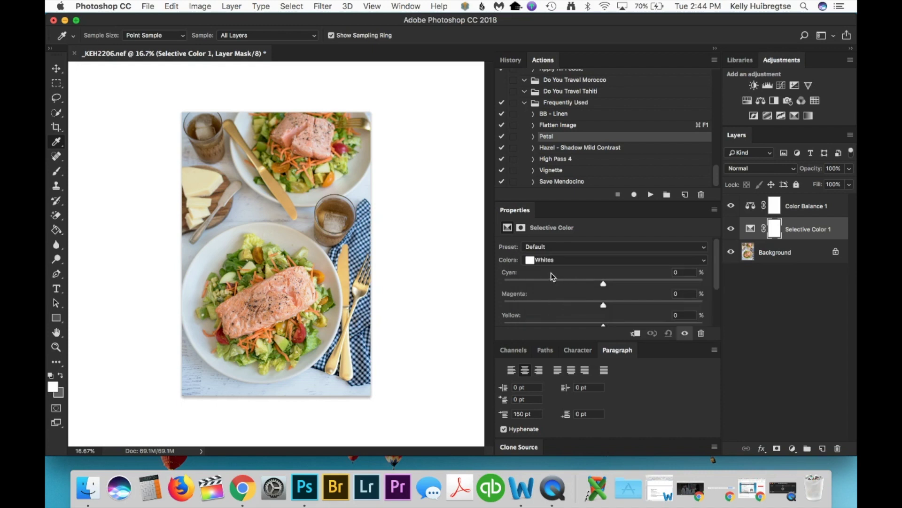
scroll(574, 277, down, 3)
scroll(573, 278, up, 2)
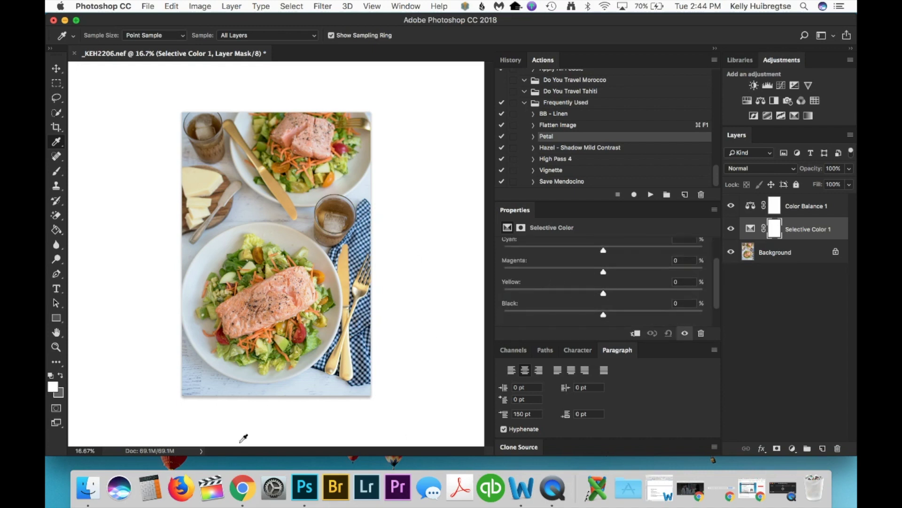
scroll(607, 296, down, 2)
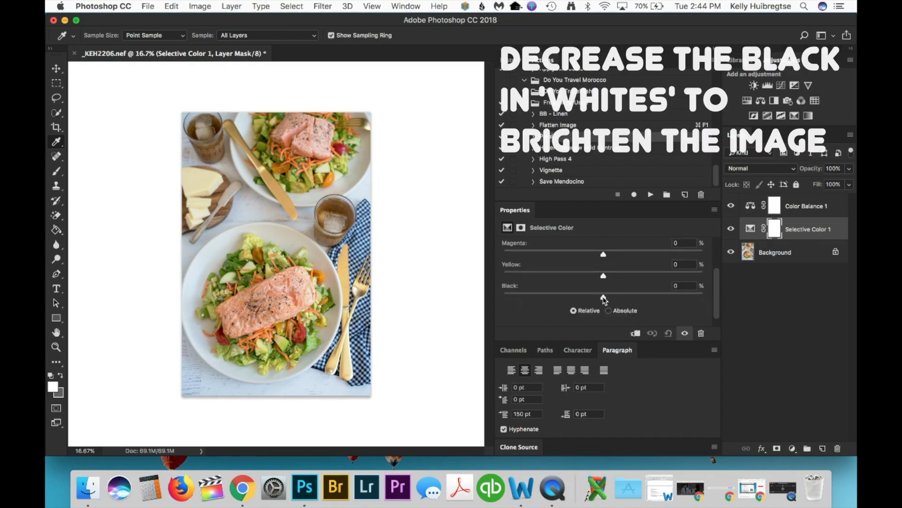
mouse_move(600, 297)
mouse_down()
mouse_move(575, 297)
mouse_move(603, 300)
mouse_move(593, 298)
mouse_up()
Reduce Cyan in the Selective Color Whites to about -6% and fine-tune their Black amount
scroll(624, 288, up, 3)
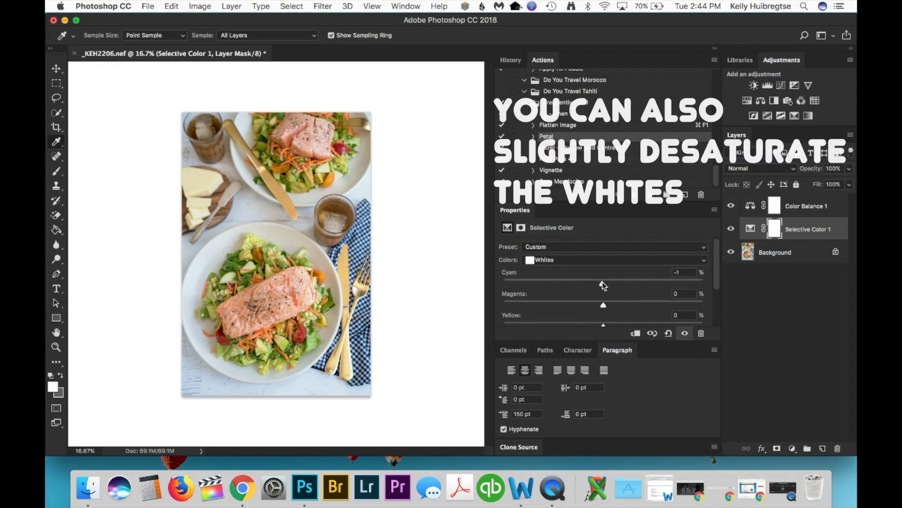
mouse_move(599, 281)
mouse_down()
mouse_move(499, 283)
mouse_move(596, 294)
mouse_move(600, 285)
mouse_up()
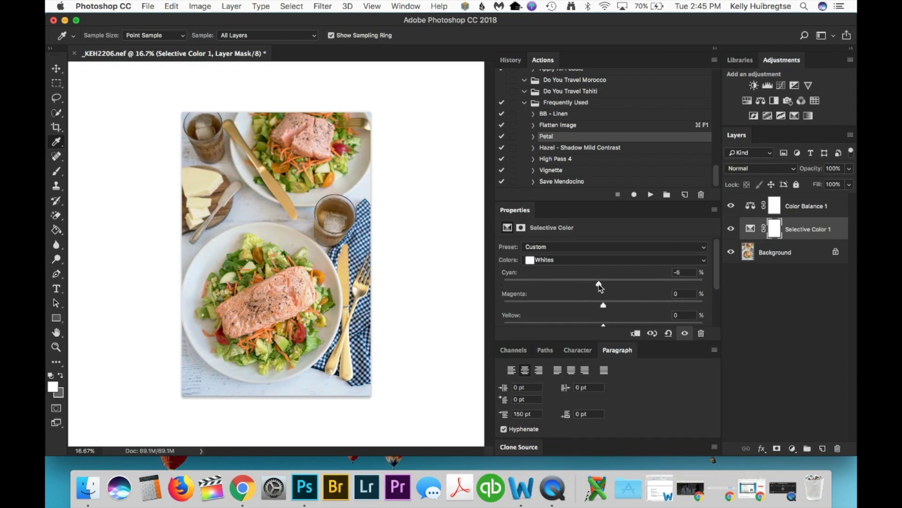
scroll(630, 284, down, 2)
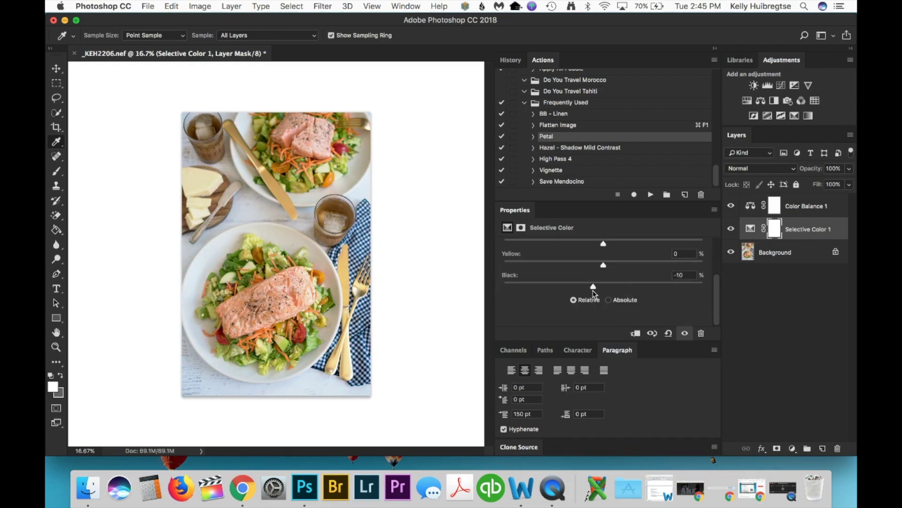
drag(594, 285, 595, 286)
Toggle the Selective Color layer's visibility to compare the whites before and after, leaving the layer shown
click(731, 229)
click(731, 229)
click(732, 229)
click(732, 229)
Add a temporary Vibrance adjustment layer above the Background at +100 to expose colour casts, and delete it after checking
click(789, 252)
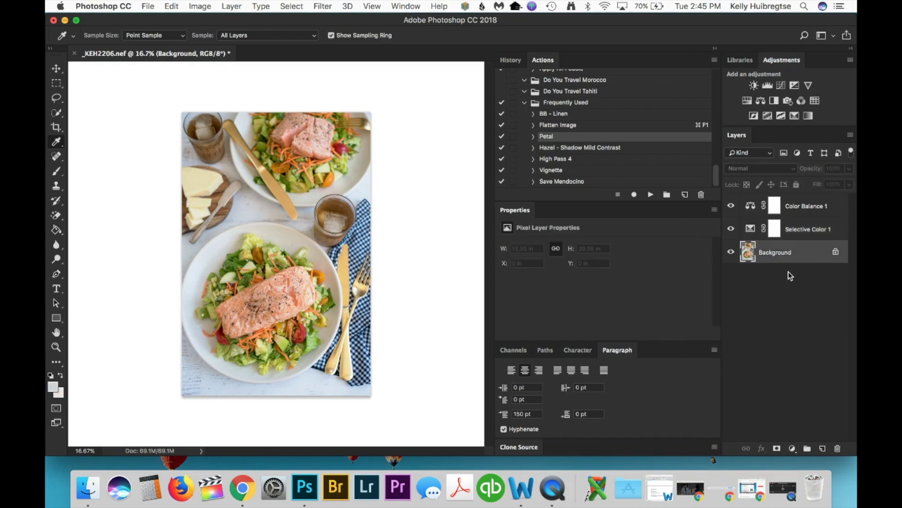
click(808, 86)
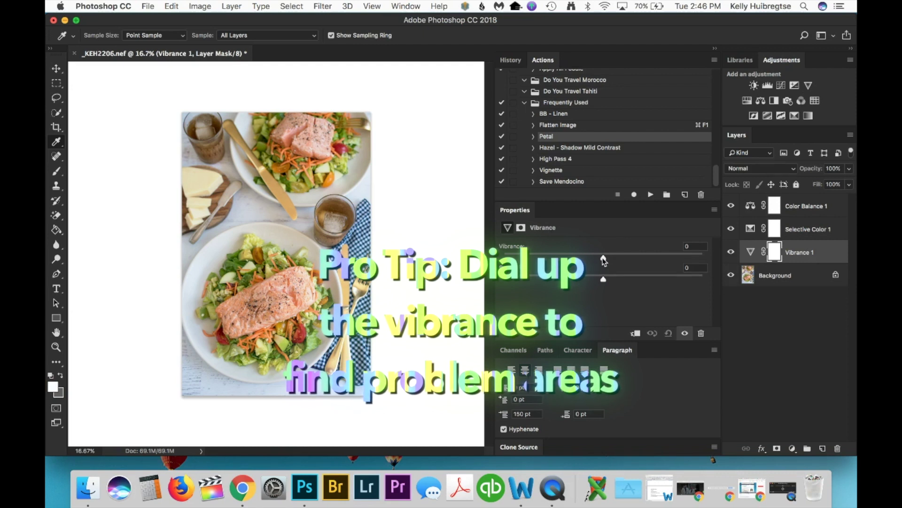
drag(603, 260, 704, 257)
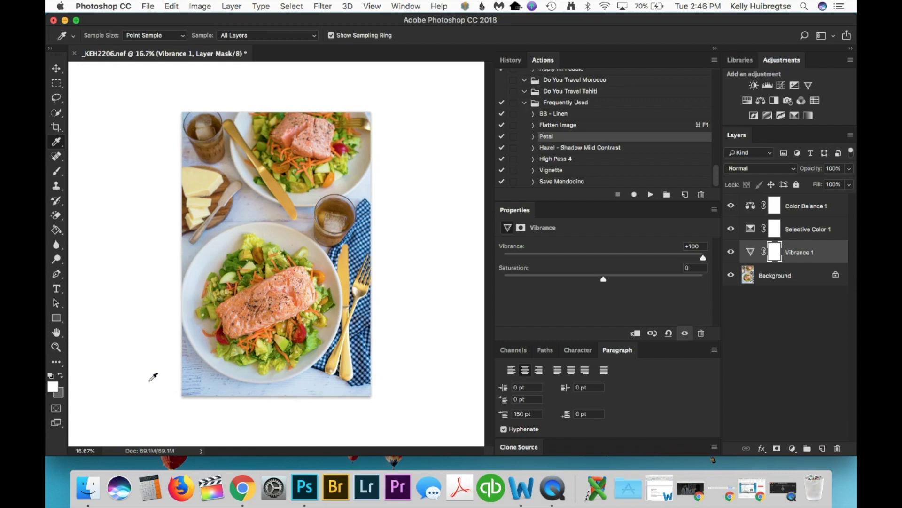
click(822, 254)
key(BackSpace)
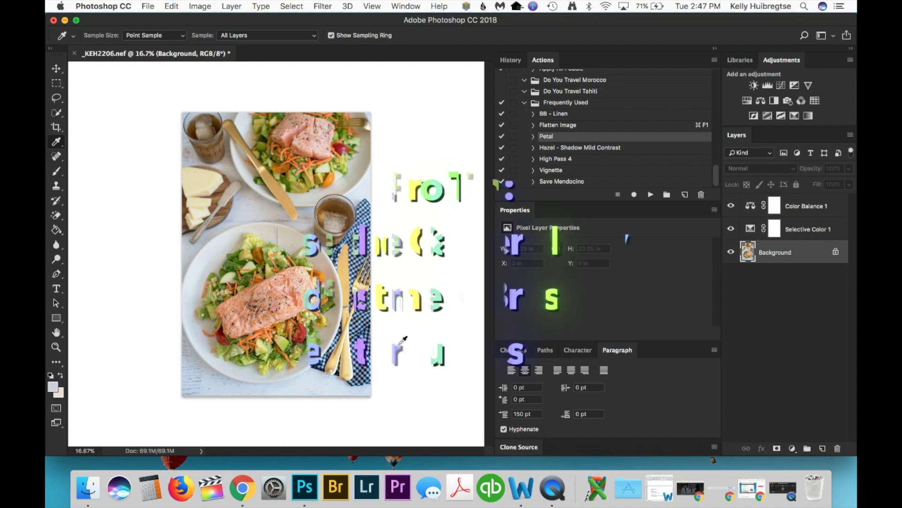
Open the Background in the Camera Raw filter, reset the Adjustment Brush, and set Exposure +0.30, Temperature +4 and Saturation -18
click(319, 6)
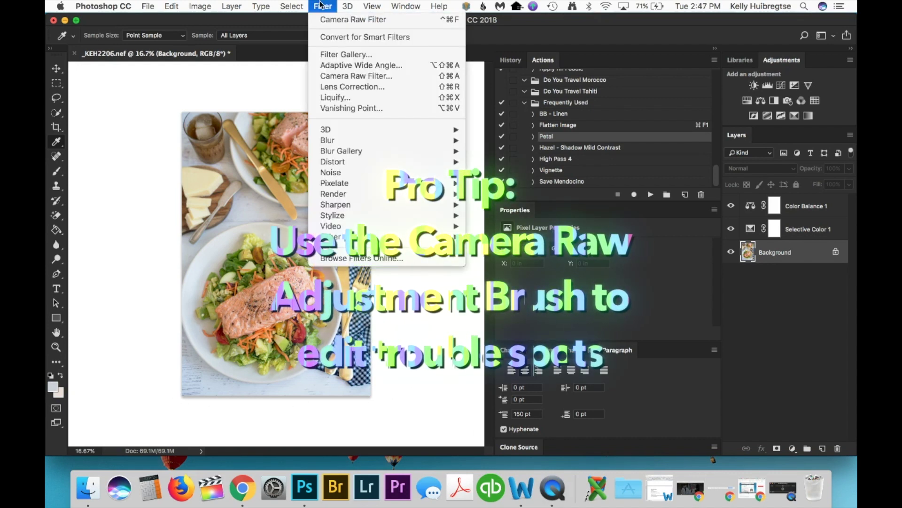
click(329, 77)
click(208, 59)
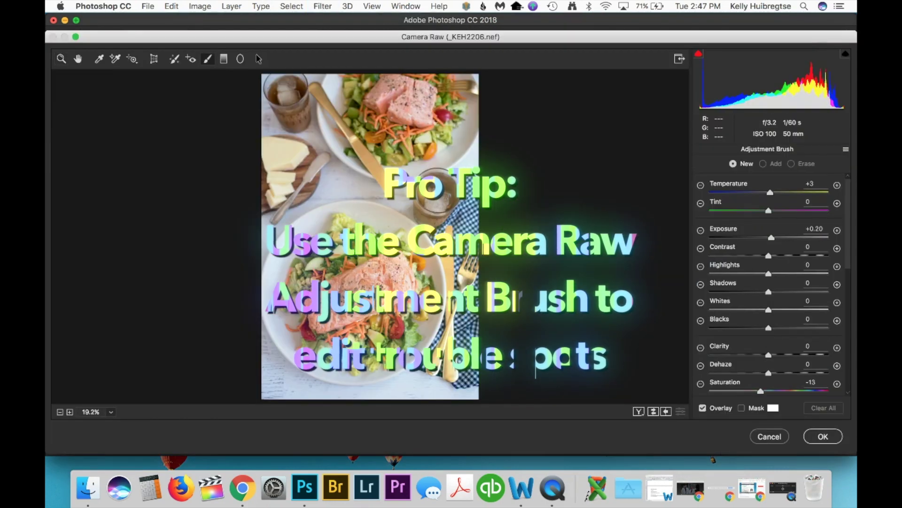
click(846, 150)
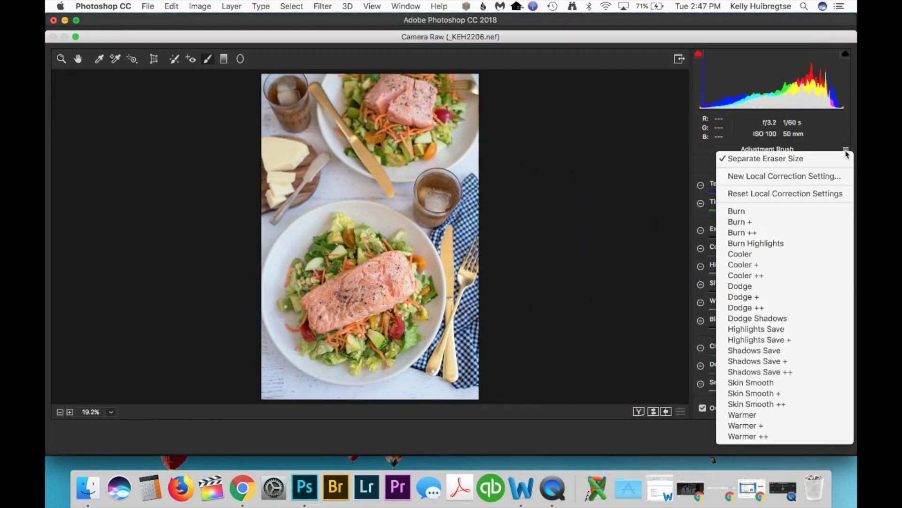
click(791, 193)
click(773, 236)
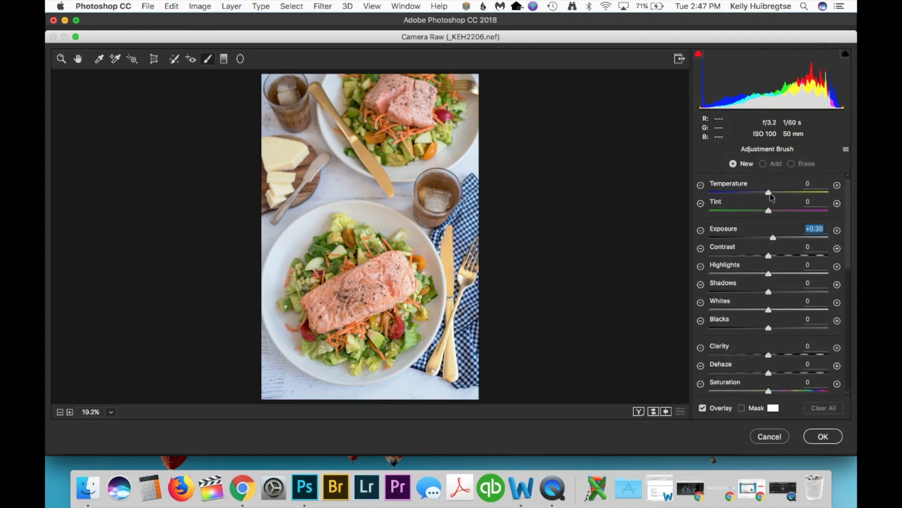
drag(770, 195, 772, 195)
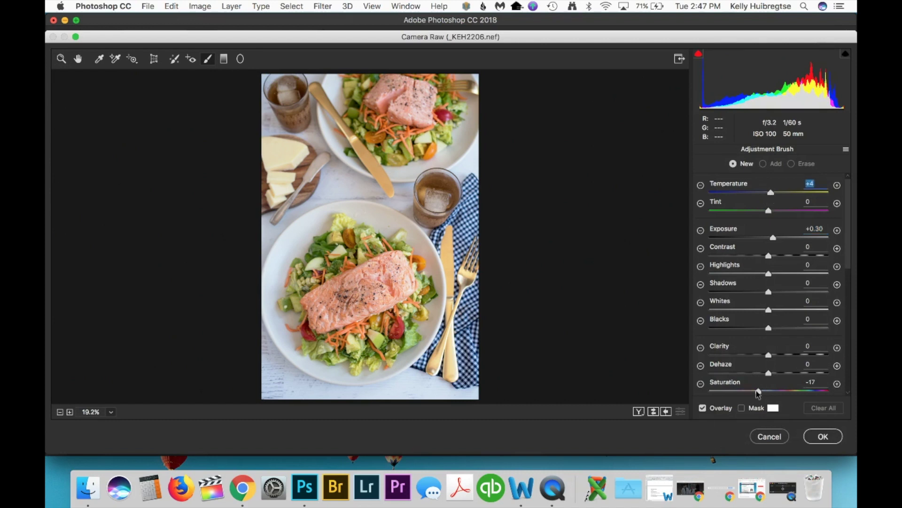
click(758, 391)
Brush the correction over the bluish tabletop at the photo's lower-left corner and set its Exposure to +0.15
drag(232, 355, 268, 376)
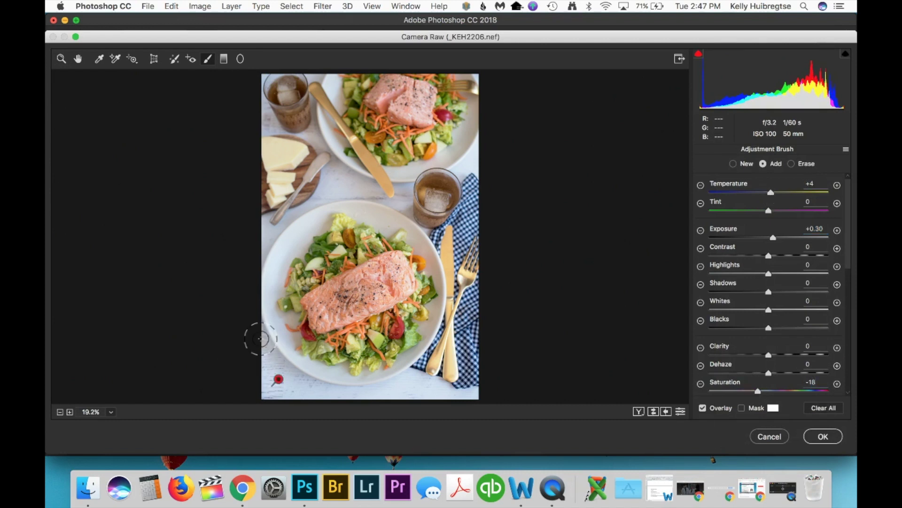
mouse_move(333, 387)
mouse_down()
mouse_move(373, 409)
mouse_move(418, 378)
mouse_move(489, 400)
mouse_move(269, 365)
mouse_up()
drag(773, 237, 771, 237)
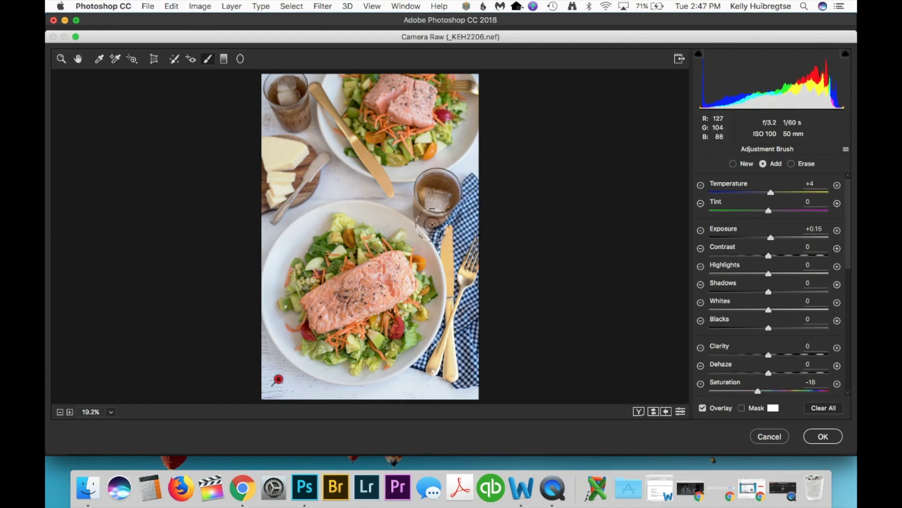
Erase brush spill from the drink glass, add a new brush adjustment in the lower-left corner, and apply the filter
click(794, 163)
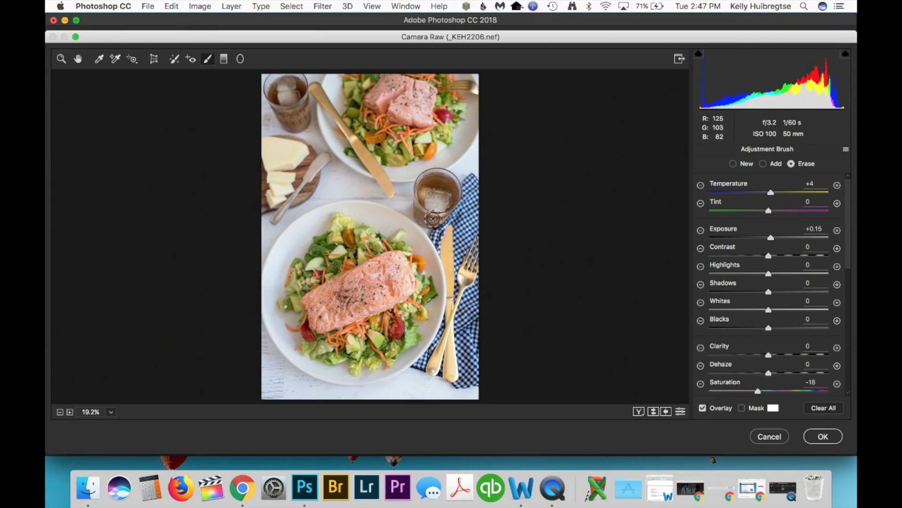
click(733, 164)
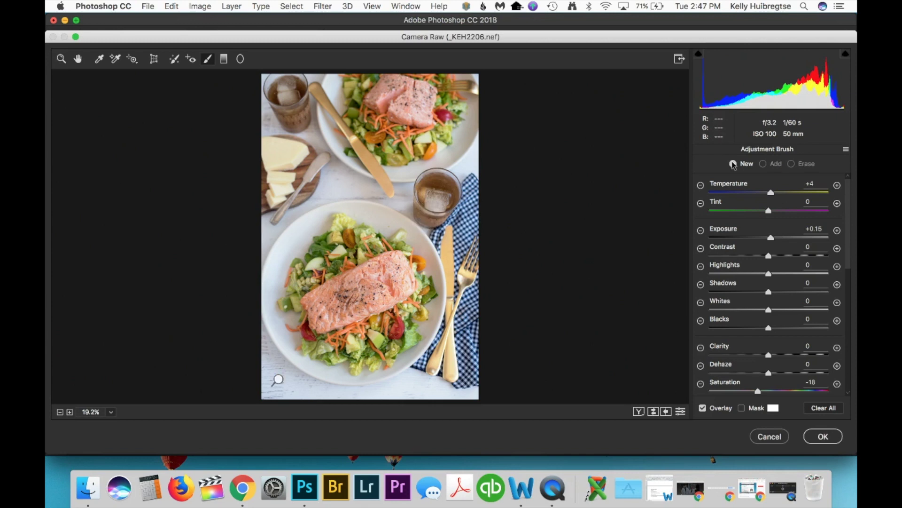
click(282, 371)
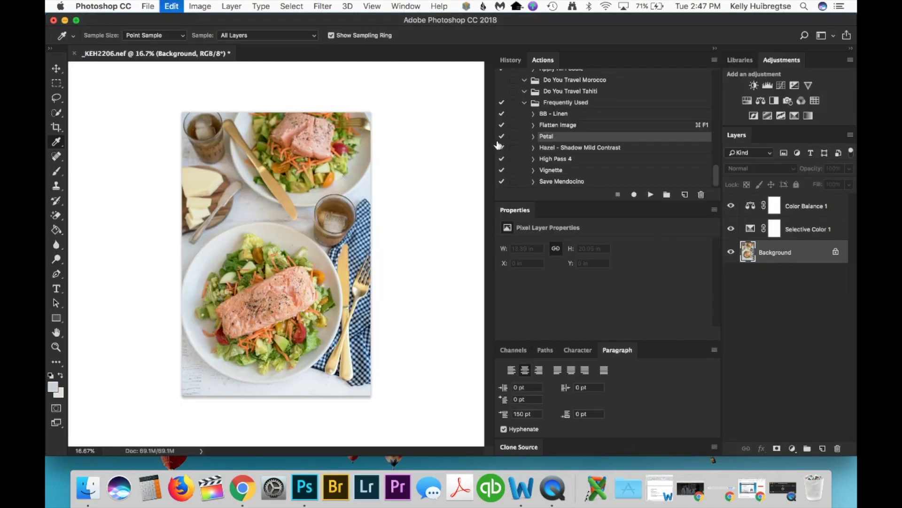
Switch the Camera Raw edit off and on repeatedly to compare the photo before and after
key(super+z)
key(super+z)
key(super+z)
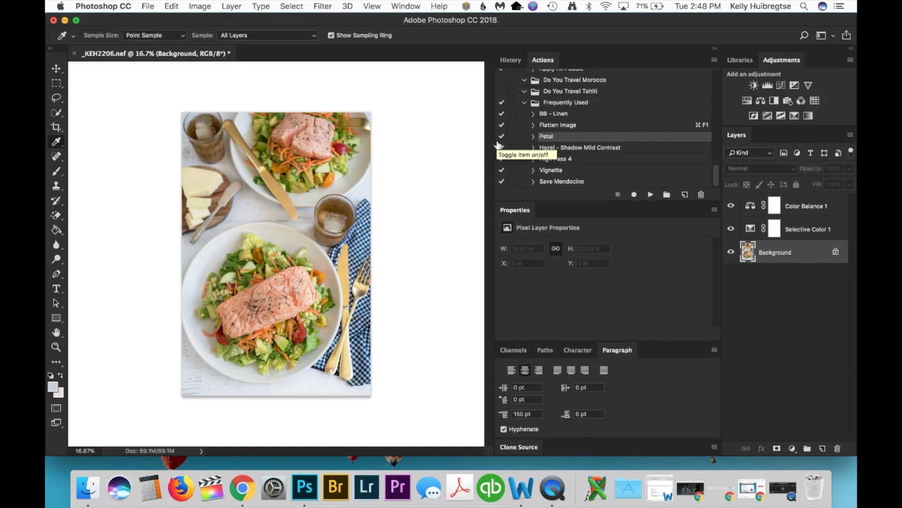
key(super+z)
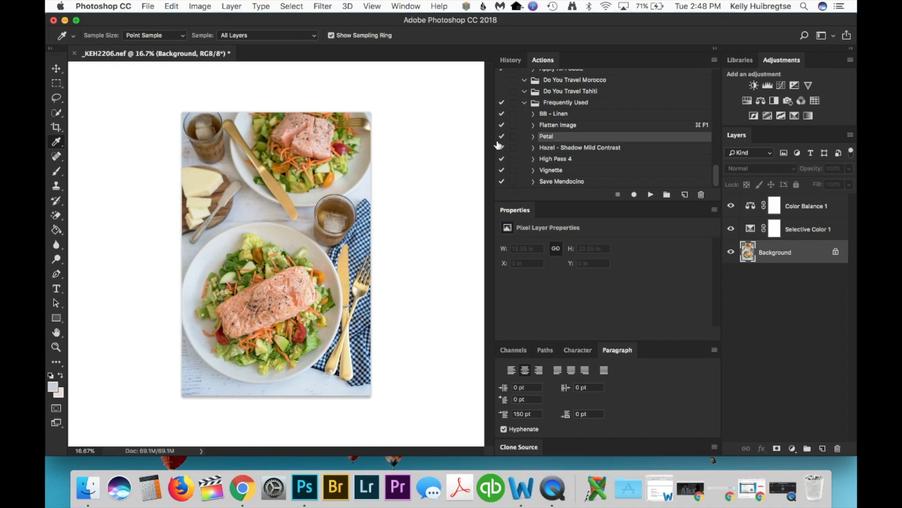
key(super+z)
key(super+z)
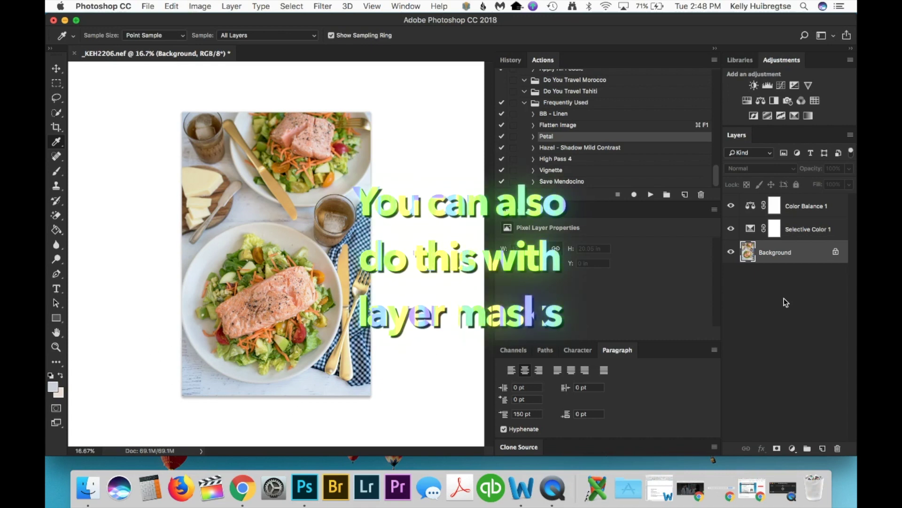
Add a Curves adjustment layer above the Background and paint on its mask with the brush enlarged to 1700 px
click(782, 87)
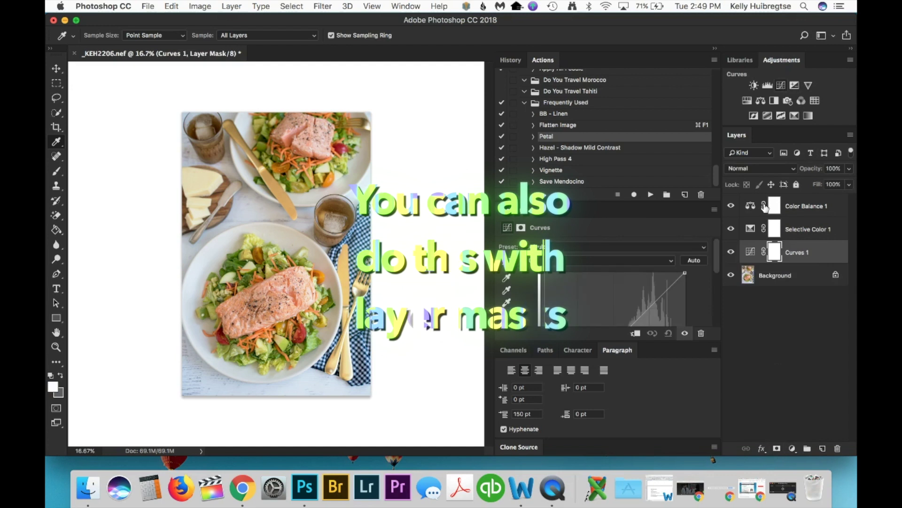
click(774, 252)
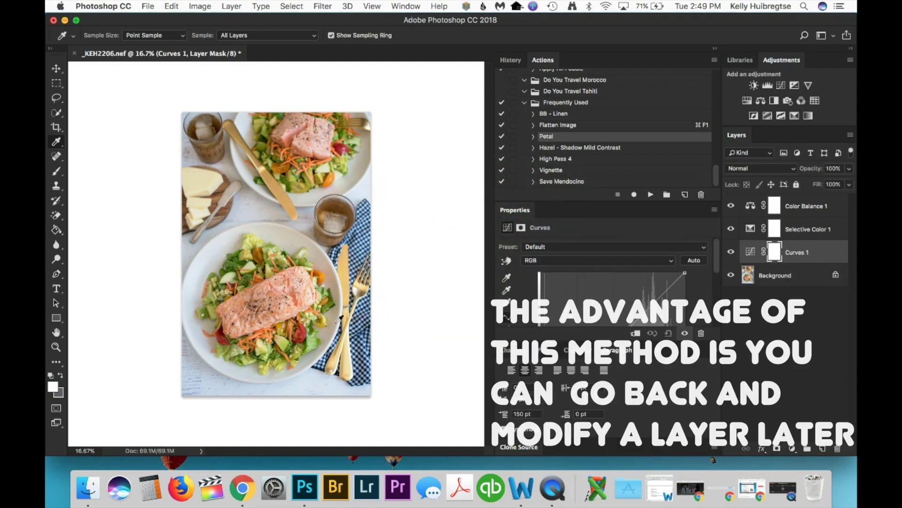
key(b)
key(x)
key(bracketright)
key(bracketright)
key(bracketright)
key(bracketright)
key(bracketright)
key(bracketright)
key(bracketright)
key(bracketright)
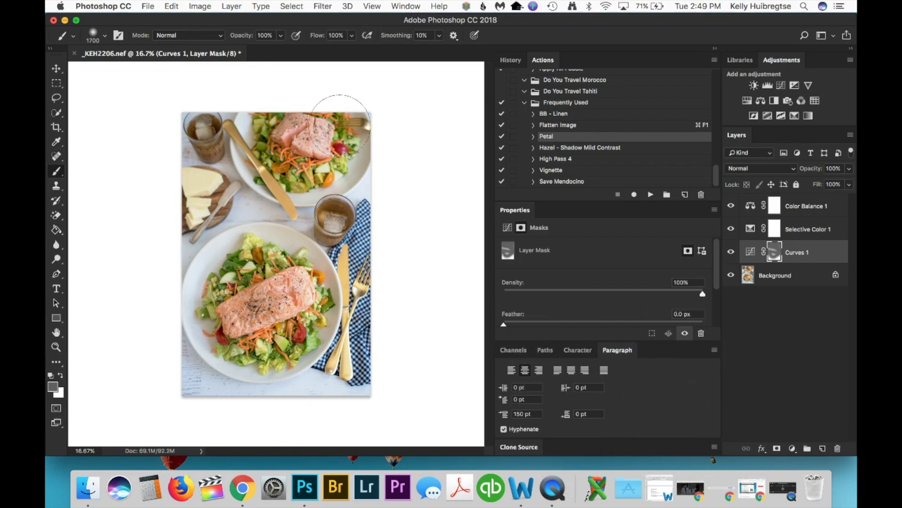
Set the foreground colour to black (000000) and invert the Curves layer's mask to hide the adjustment
click(53, 387)
key(Escape)
click(53, 386)
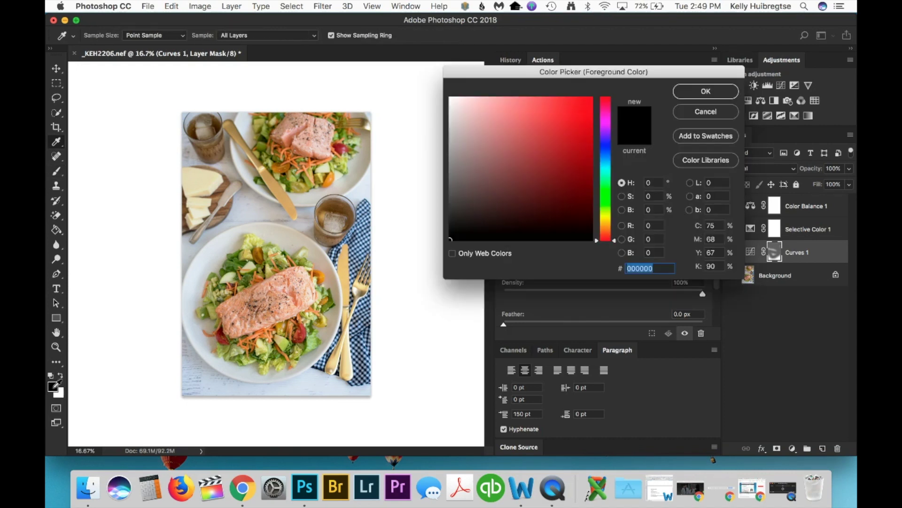
click(706, 91)
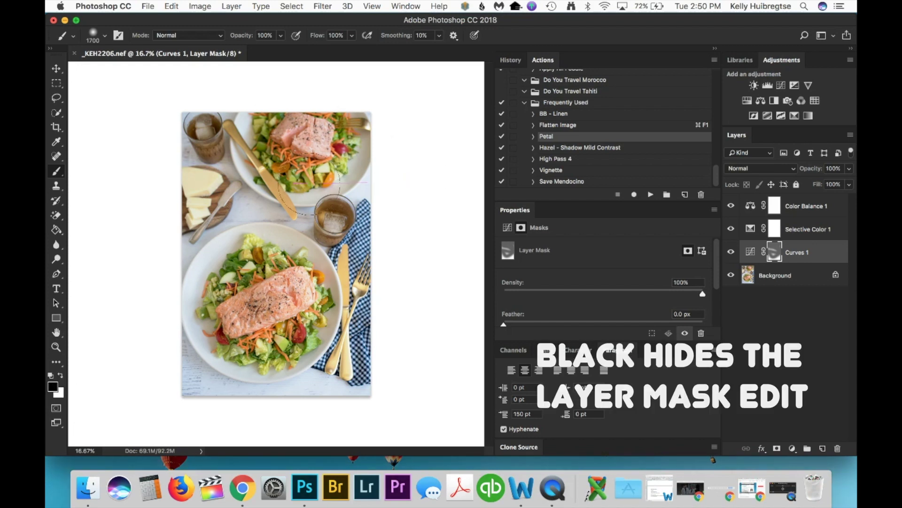
key(super+i)
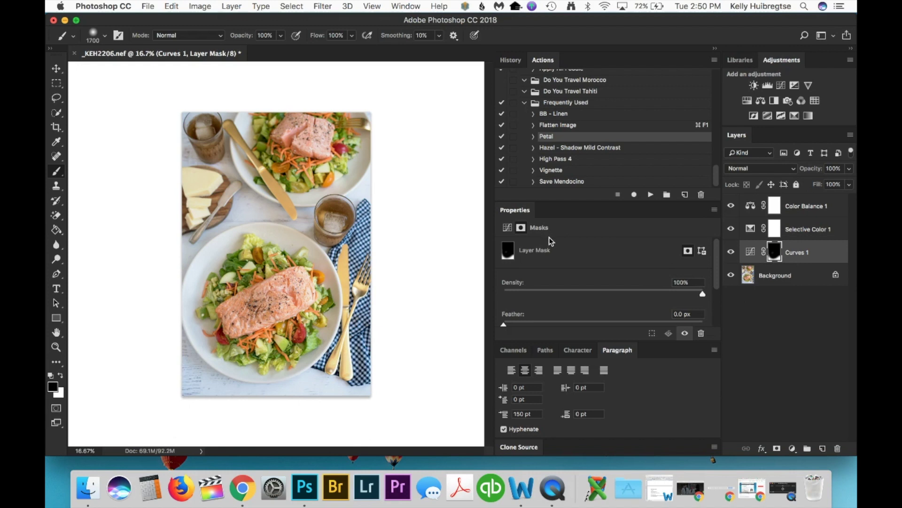
Add a point on the upper part of the Curves layer's RGB curve and shift it slightly
click(507, 227)
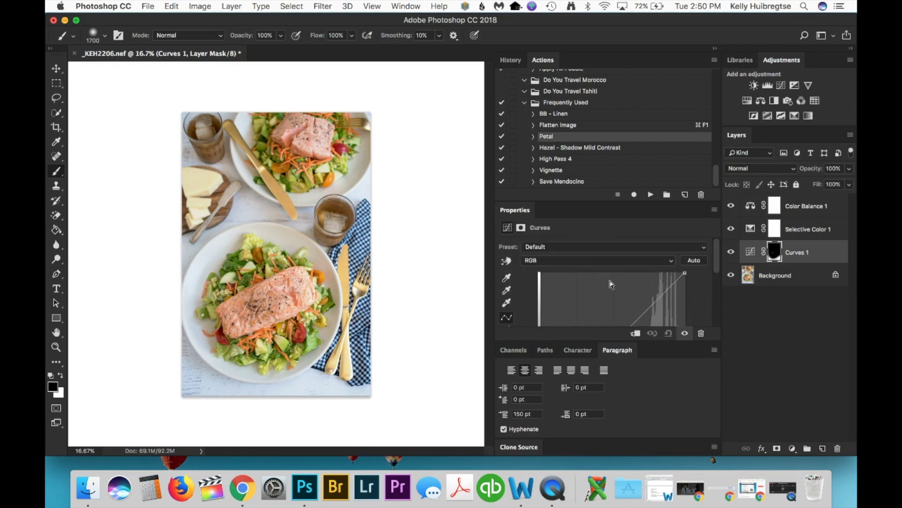
scroll(646, 274, up, 3)
click(649, 284)
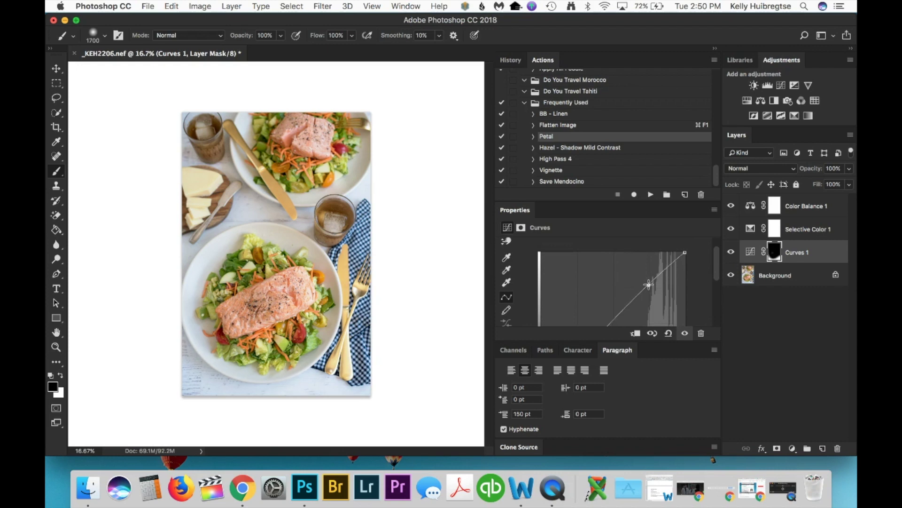
mouse_move(649, 285)
mouse_down()
mouse_move(631, 273)
mouse_move(651, 297)
mouse_move(642, 291)
mouse_up()
Add a Vibrance adjustment layer above the Curves layer, masked in black by inversion, and reduce its vibrance and saturation
click(808, 86)
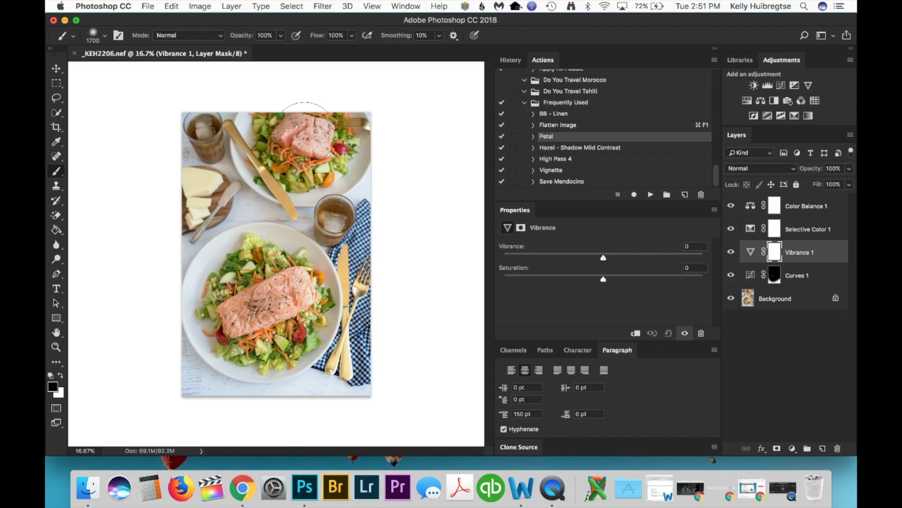
key(super+i)
click(751, 252)
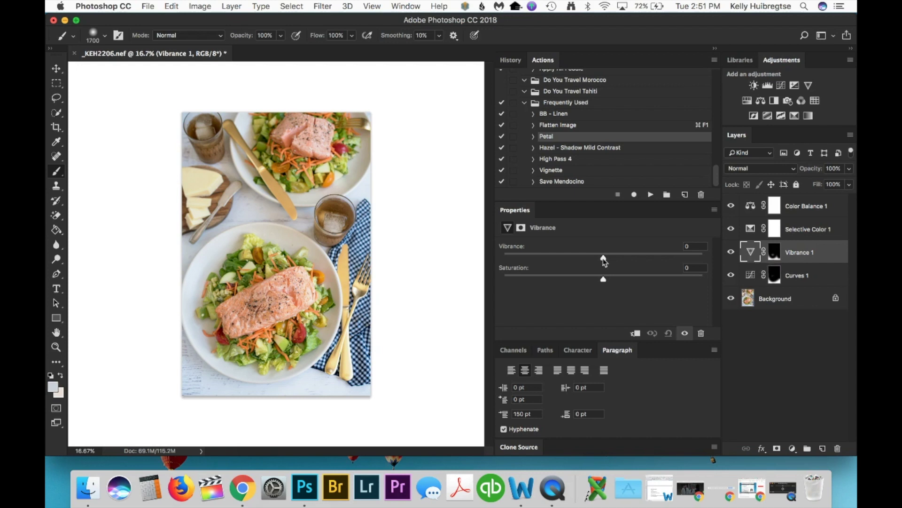
drag(601, 258, 542, 279)
Toggle the Vibrance layer's visibility to compare the tabletop before and after, leaving the layer shown
click(731, 254)
click(730, 255)
click(731, 255)
click(731, 255)
Refine the Vibrance layer's mask with a black brush reduced to 700 px
click(774, 252)
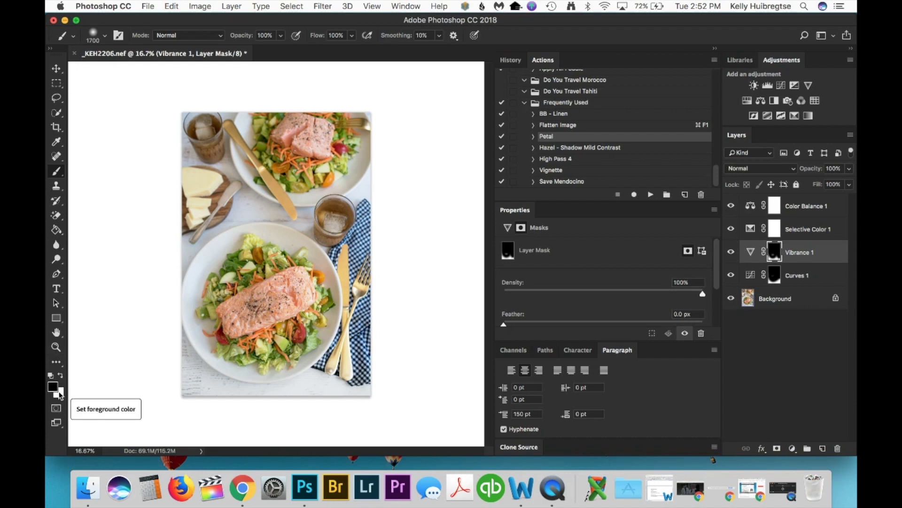
key(bracketleft)
key(bracketleft)
key(bracketleft)
key(bracketleft)
key(bracketleft)
key(bracketleft)
key(bracketleft)
key(bracketleft)
key(bracketleft)
key(bracketleft)
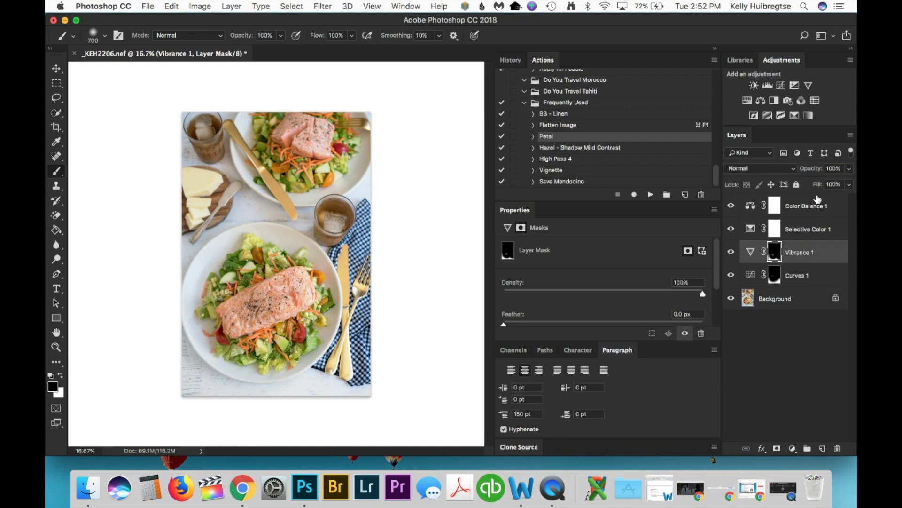
Run the Petal action on the Background layer and set the Petal group's opacity to 17%
click(801, 303)
click(652, 195)
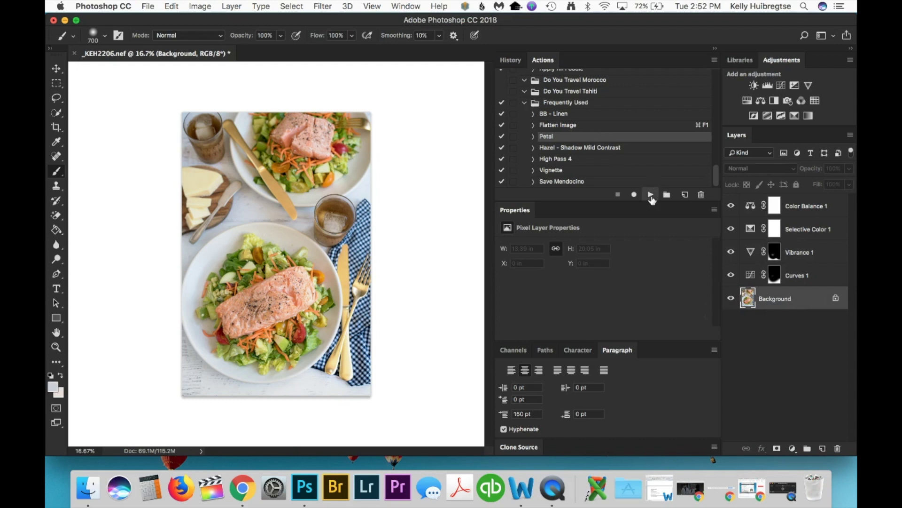
drag(796, 184, 807, 184)
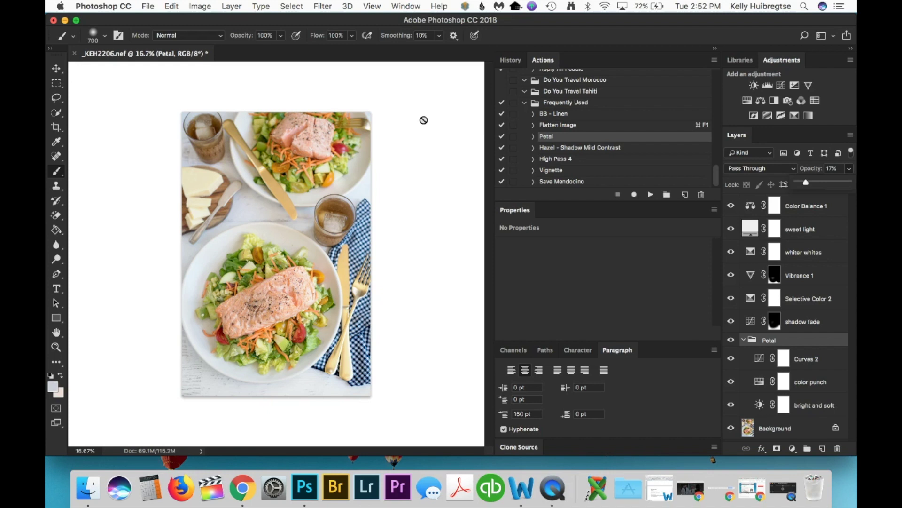
Select the Background layer and float the _KEH2206-2 document beside the edited photo to compare them
click(323, 6)
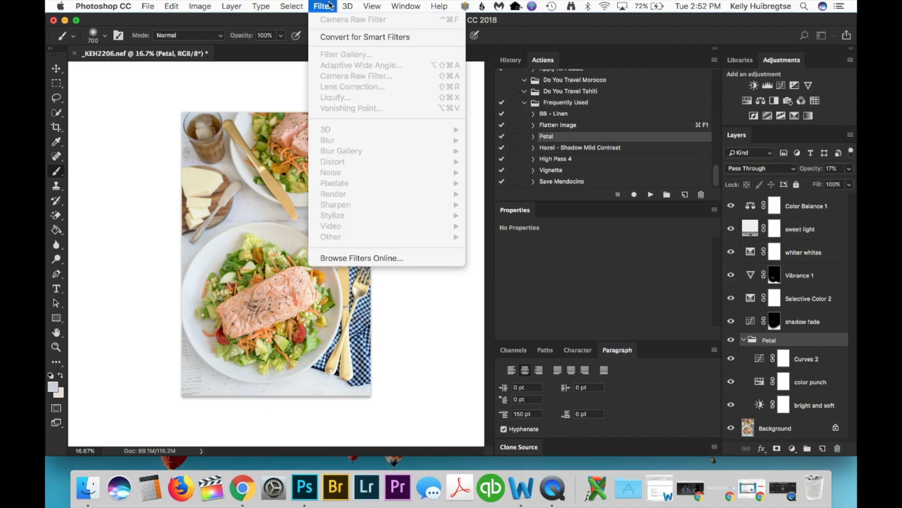
click(726, 283)
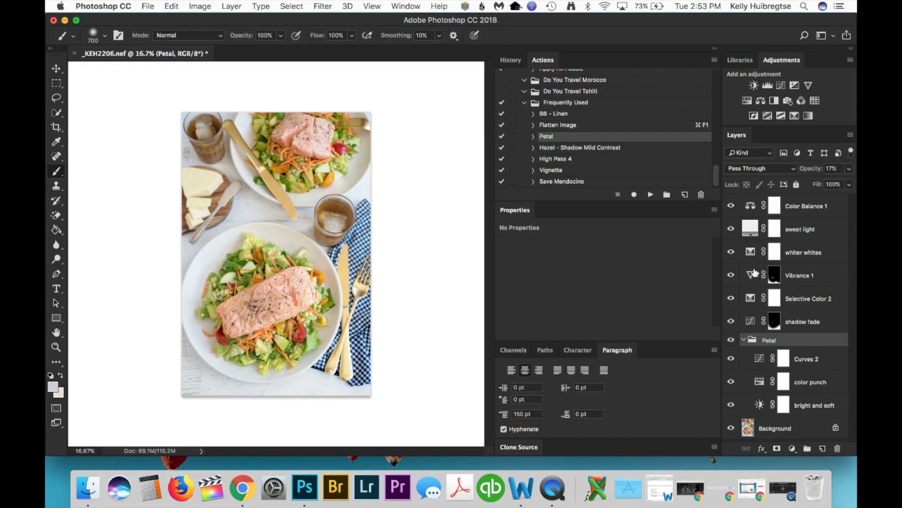
key(alt+comma)
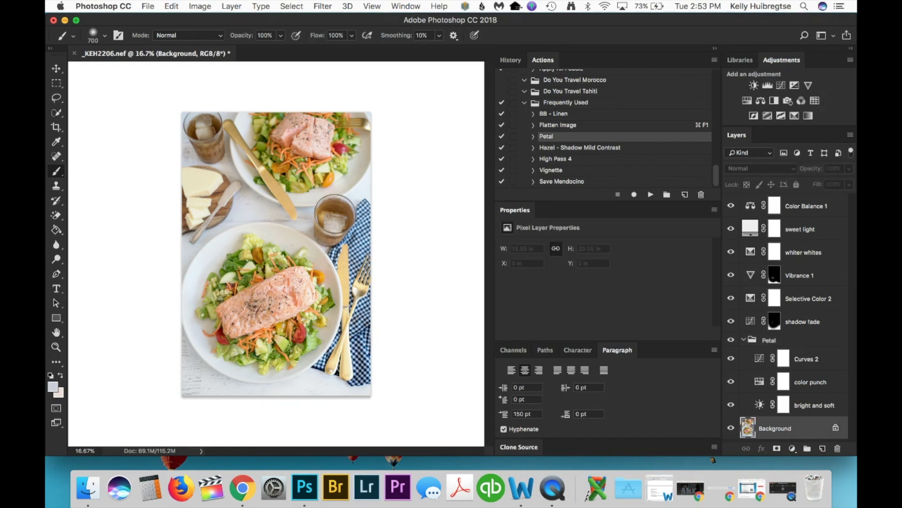
drag(282, 53, 465, 104)
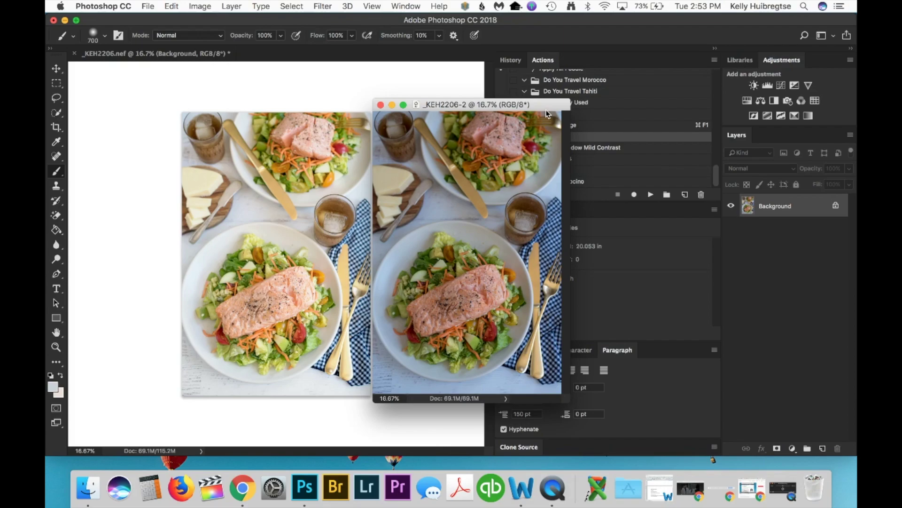